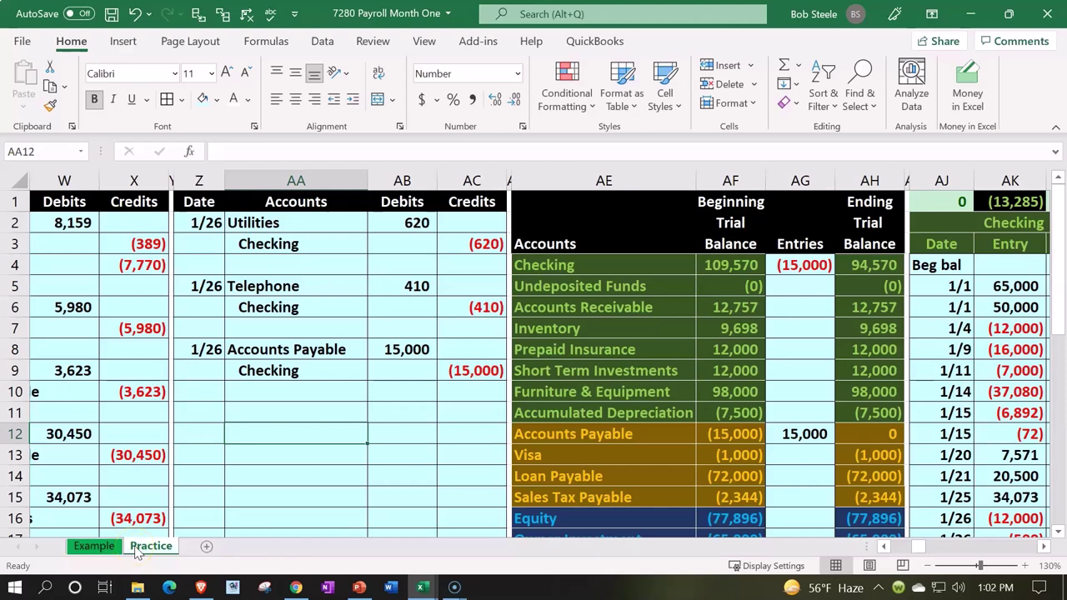
- Review the finished payroll tables and journal entries on the Example sheet
left_click(96, 552)
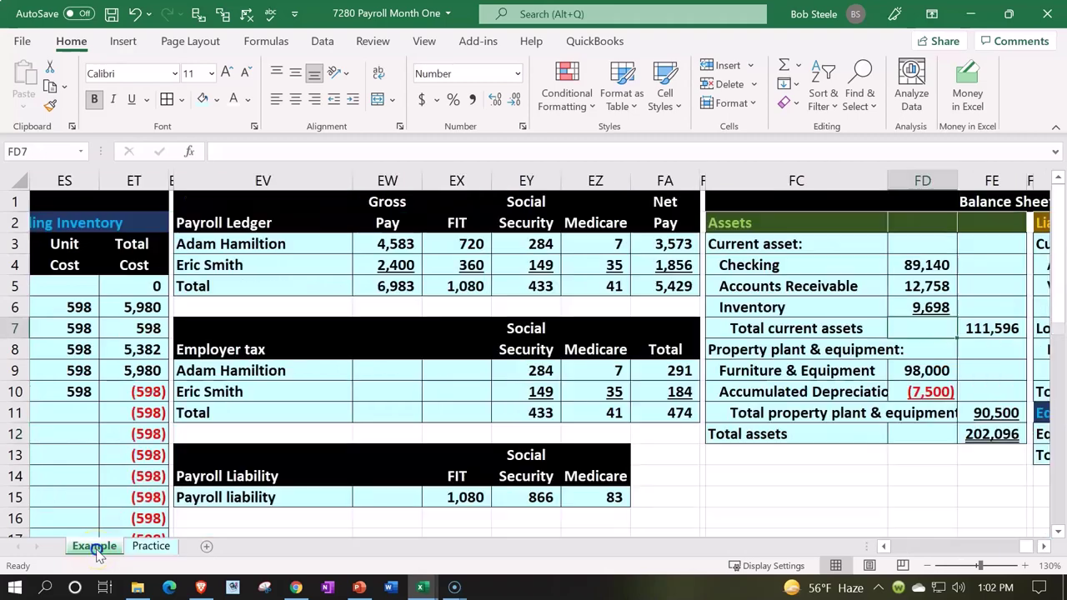
left_click(190, 433)
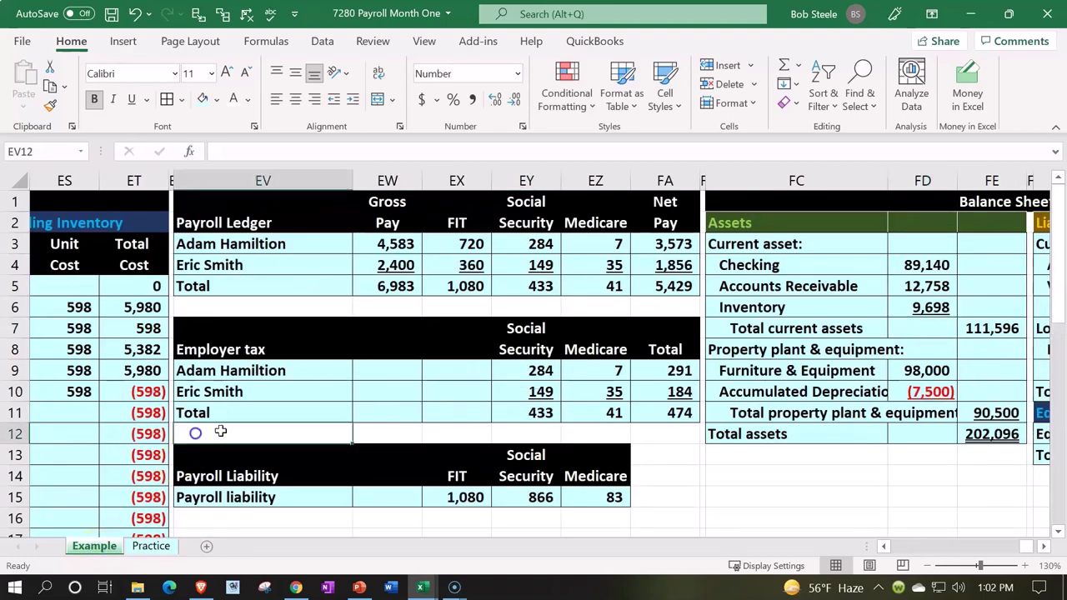
left_click_drag(1006, 550, 875, 550)
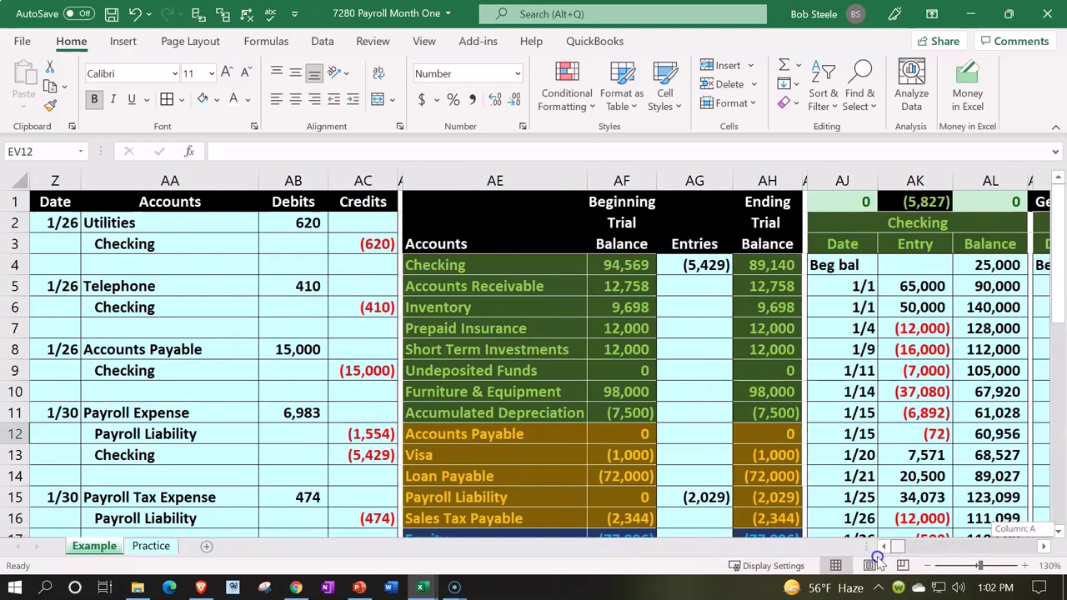
scroll(318, 412, "down", 3)
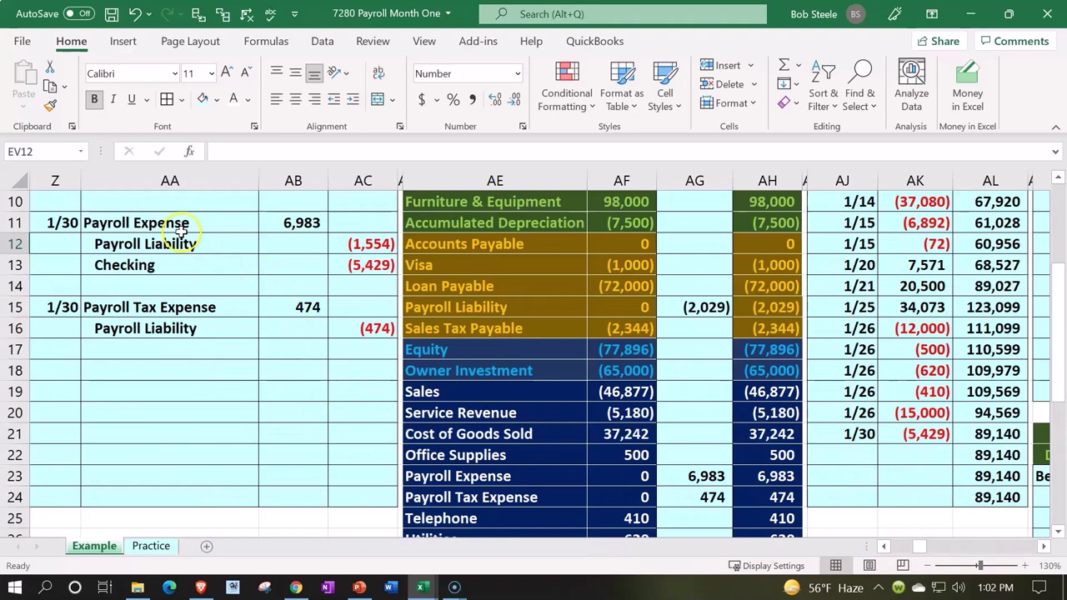
left_click_drag(184, 229, 346, 329)
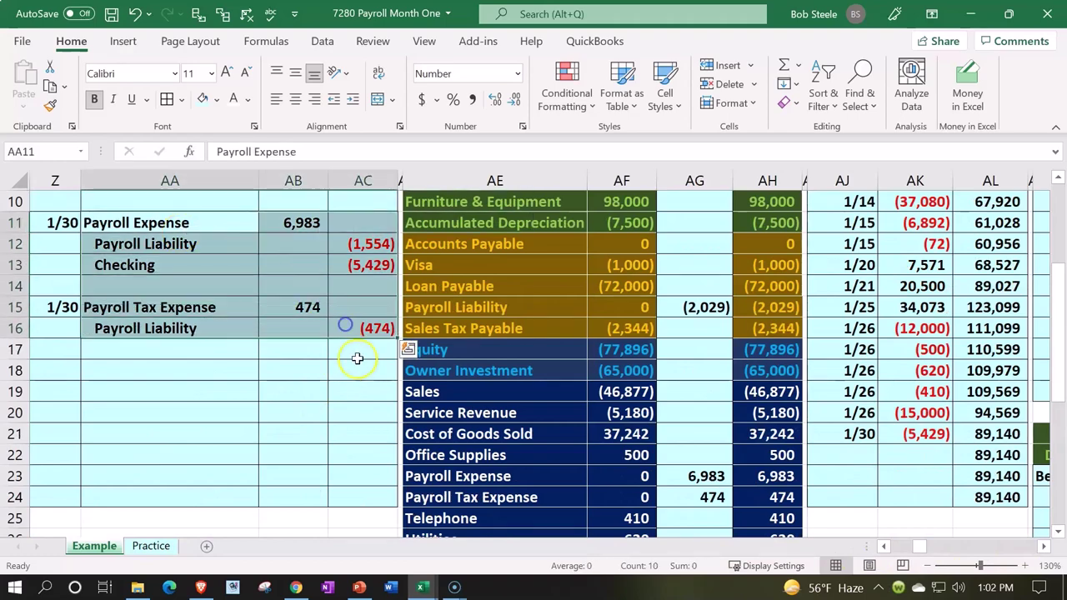
scroll(340, 326, "up", 3)
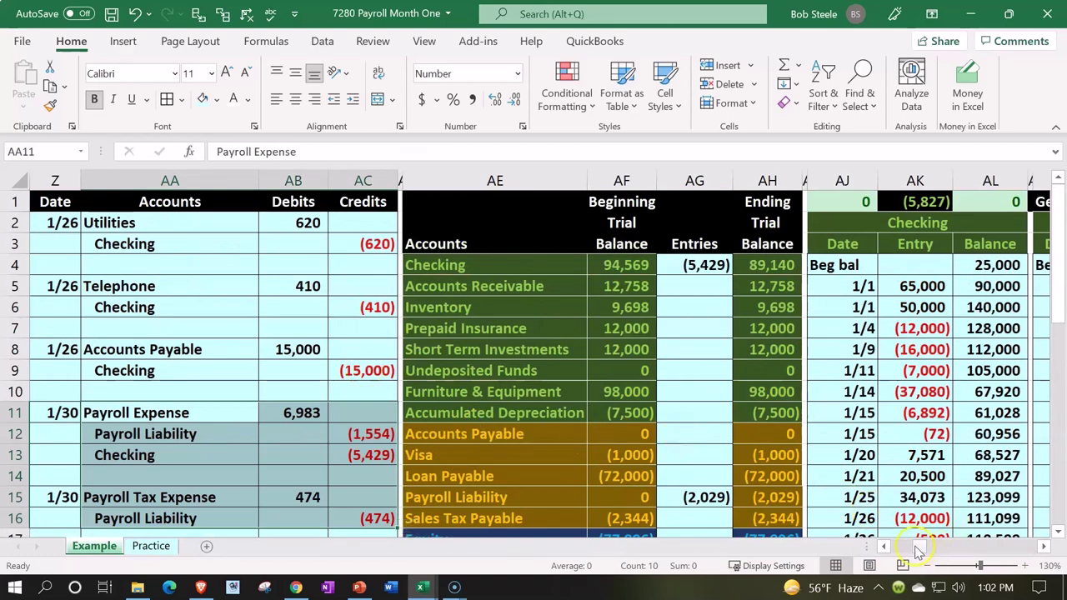
left_click_drag(921, 548, 1024, 547)
left_click(551, 362)
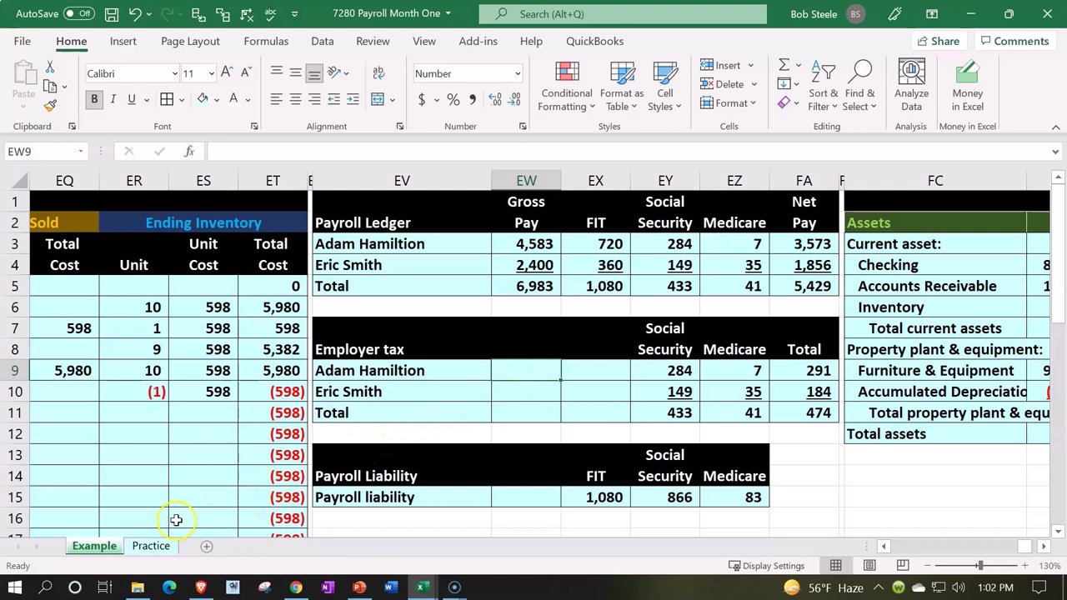
- On the Practice sheet, hide the earlier journal columns A through Y
left_click(151, 546)
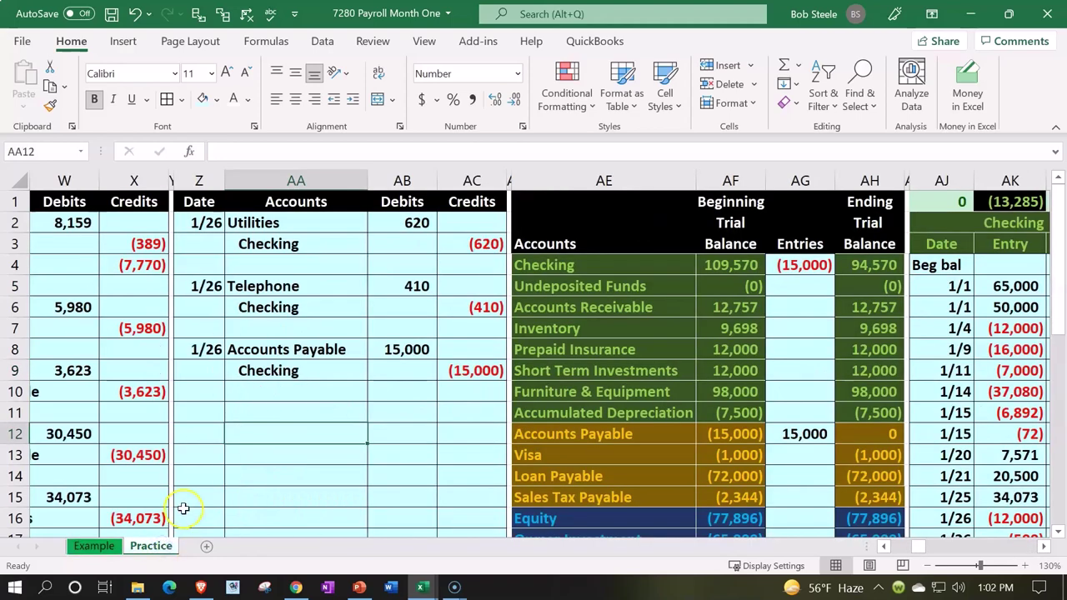
left_click(241, 369)
key("Left")
key("Left")
key("Left")
key("Left")
key("Left")
key("Left")
key("Left")
key("Left")
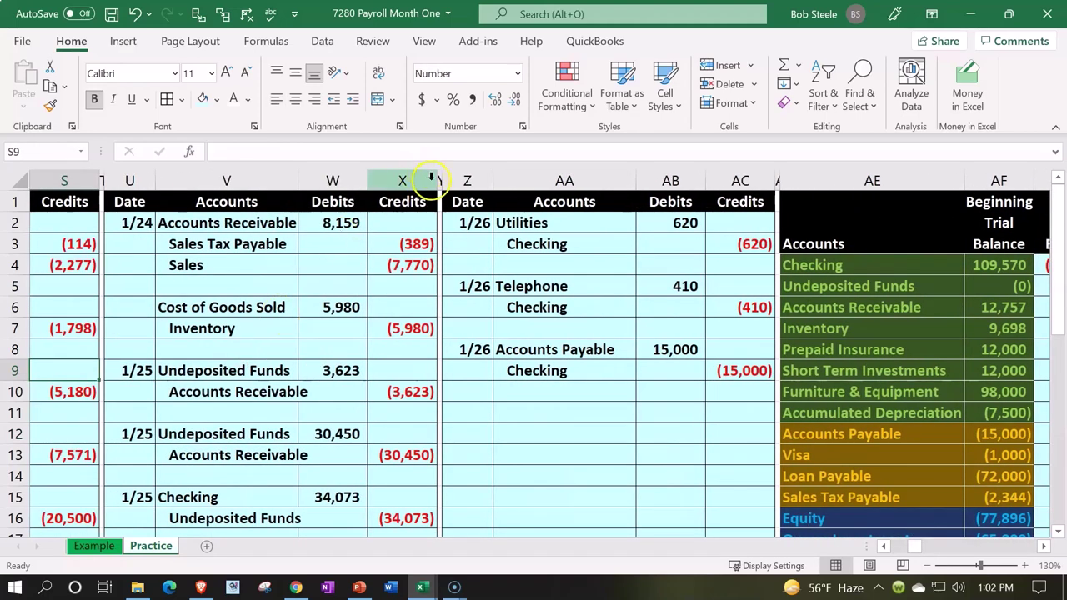
left_click_drag(441, 179, 4, 178)
right_click(122, 267)
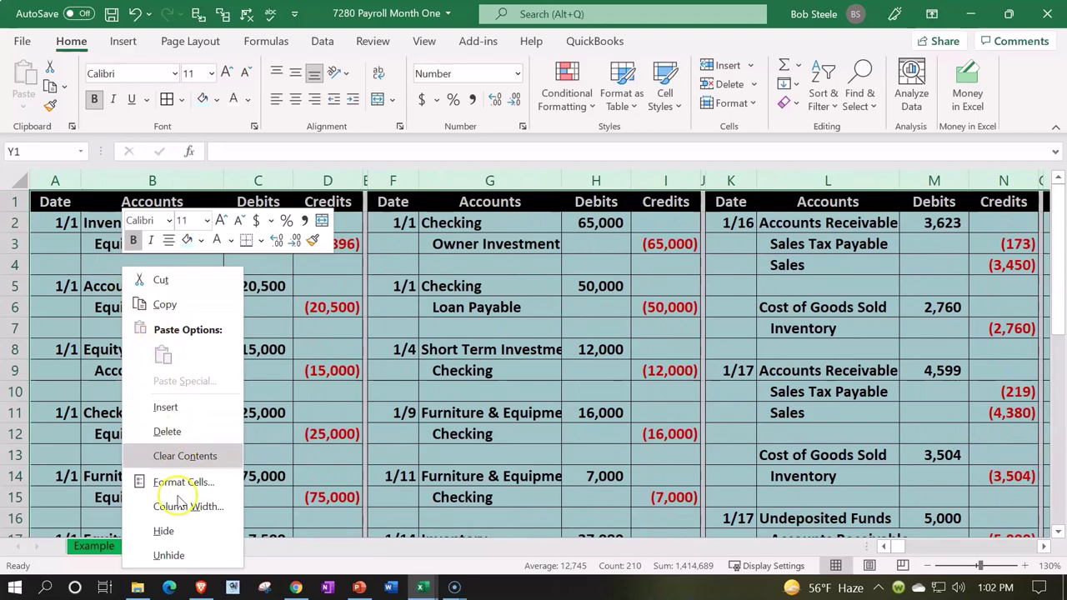
left_click(163, 530)
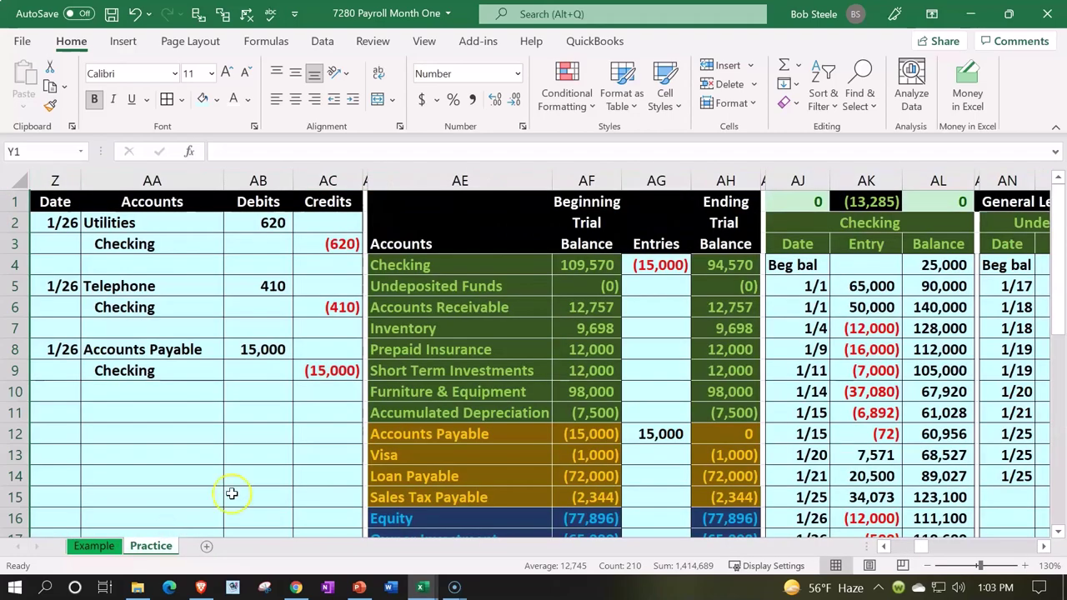
- Copy the ending balances AH4:AH24 and paste them as values into AF4
left_click_drag(717, 271, 722, 468)
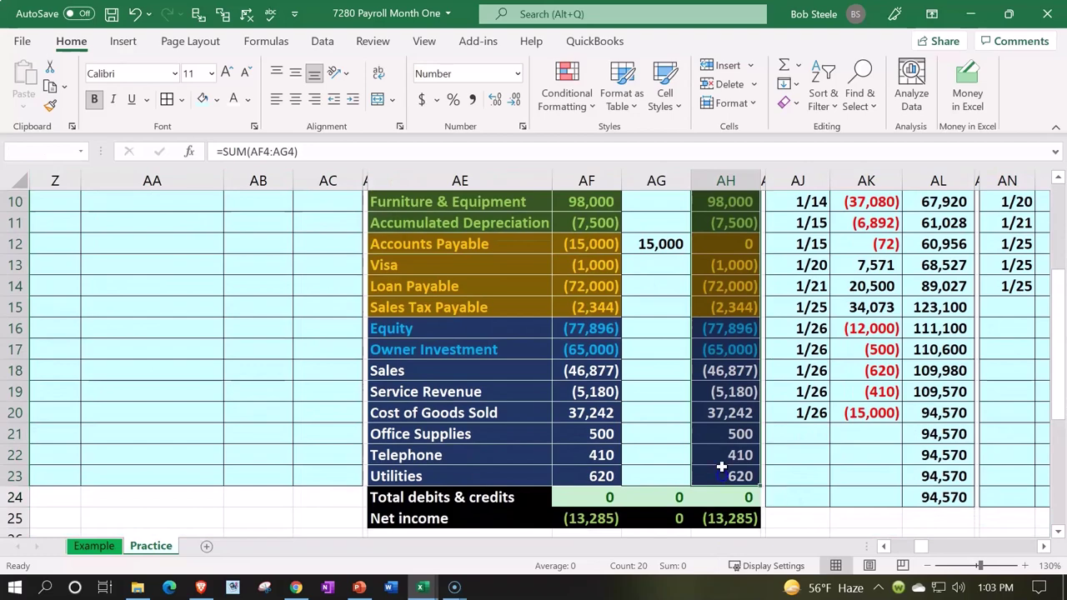
right_click(723, 417)
left_click(762, 131)
scroll(645, 286, "up", 3)
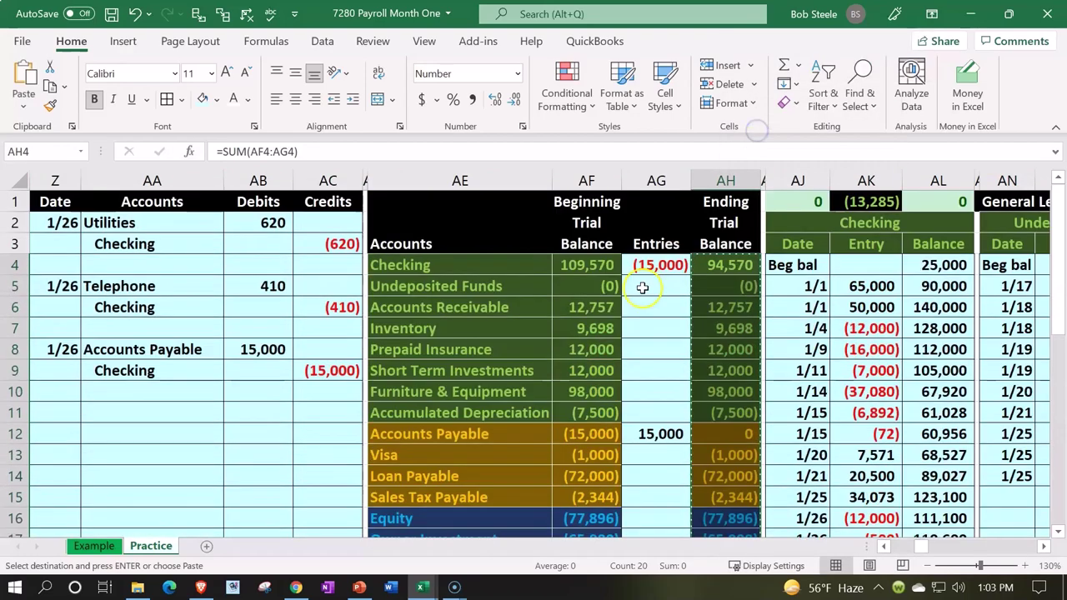
left_click(580, 264)
right_click(581, 263)
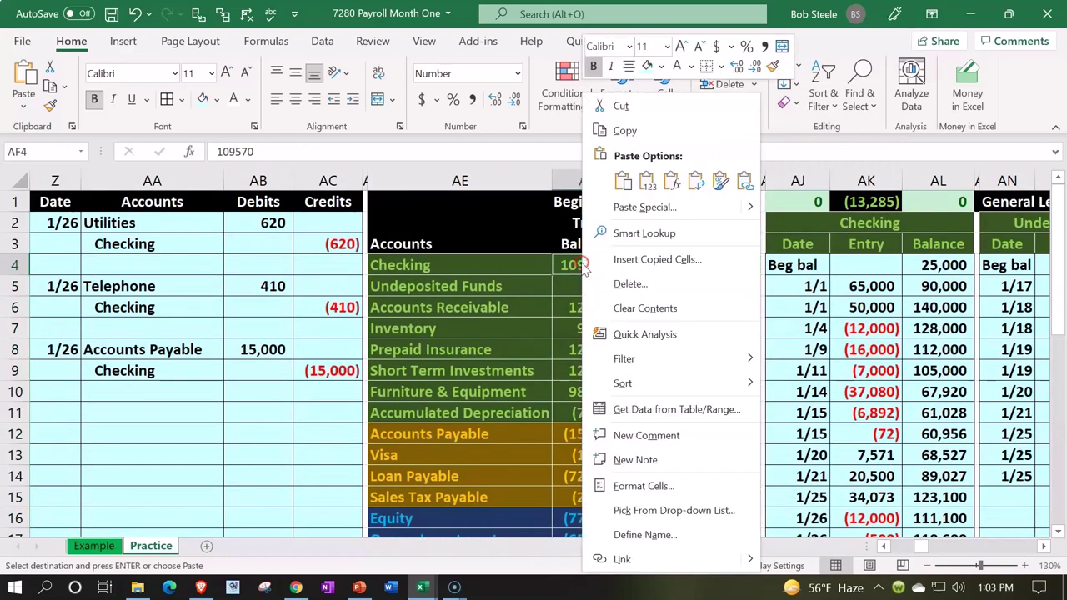
left_click(646, 185)
- Clear the old amounts in the Entries column from AG4 down
left_click_drag(660, 265, 668, 469)
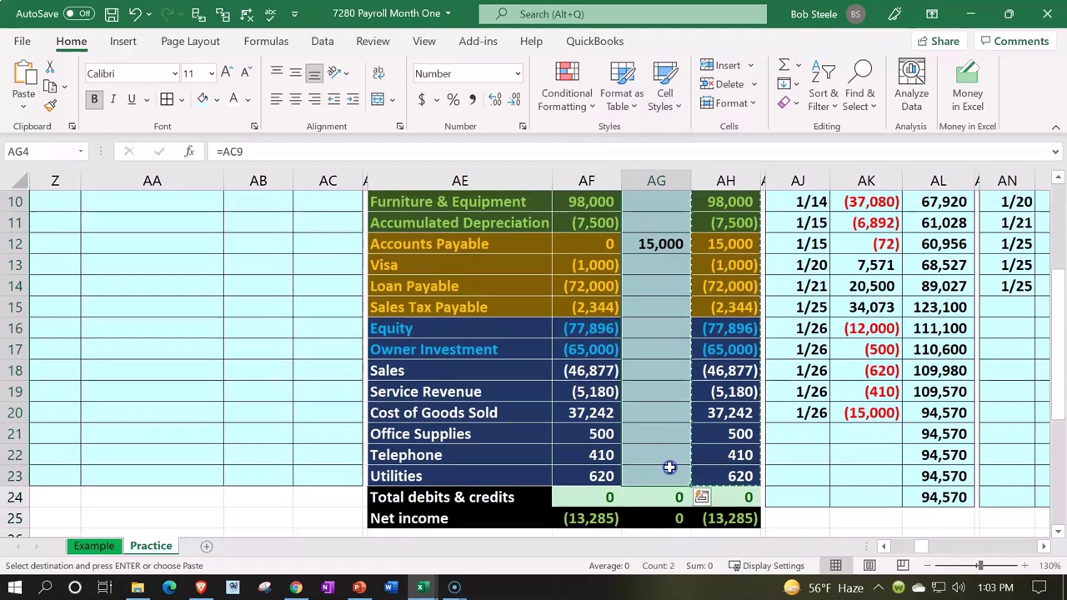
scroll(668, 469, "up", 3)
key("Delete")
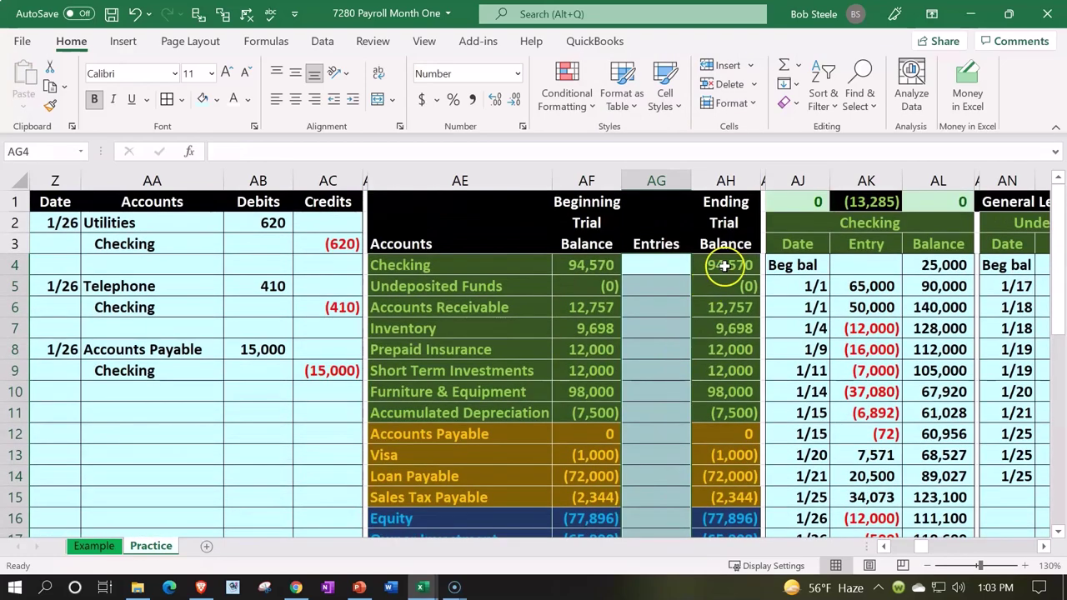
left_click(725, 265)
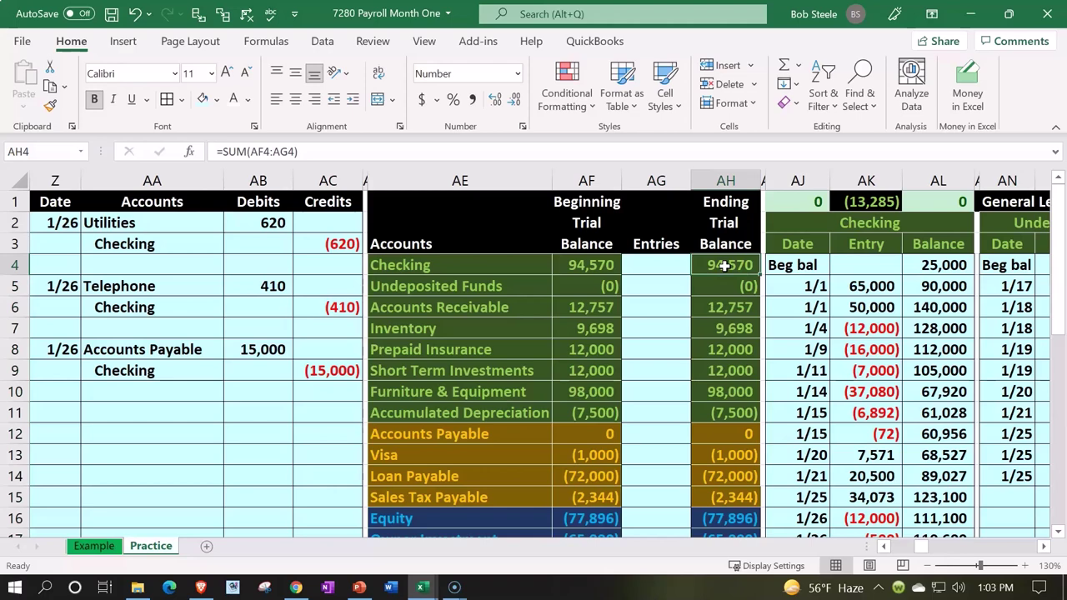
- Insert blank columns EQ through EY before the Balance Sheet
left_click(775, 322)
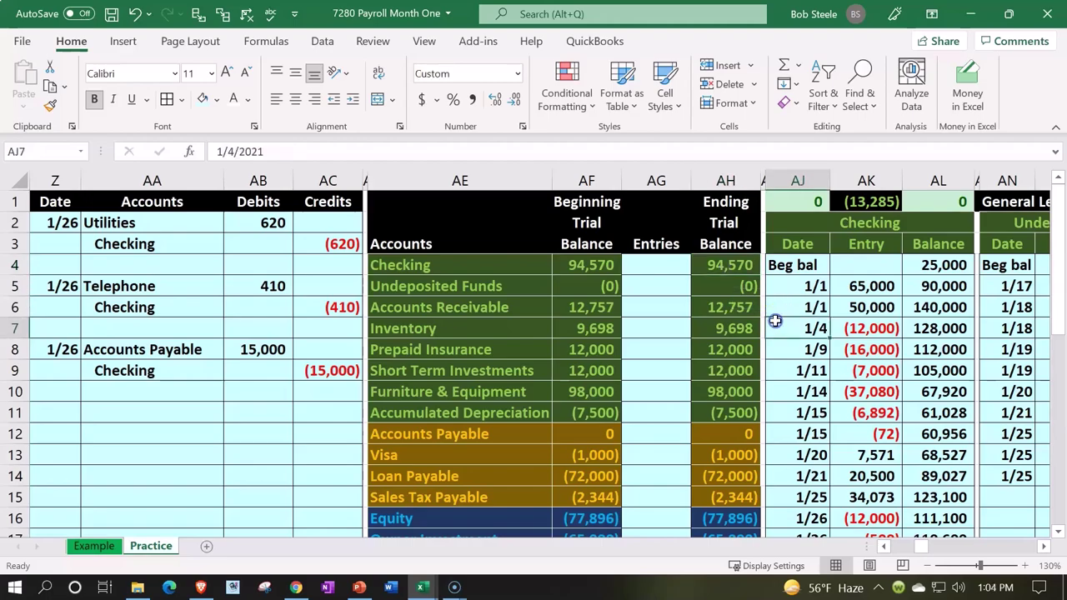
key("Right")
key("Right")
key("Right")
key("Right")
key("Right")
key("Right")
key("Right")
key("Right")
key("Right")
key("Right")
key("Right")
key("Right")
key("Right")
key("Right")
key("Right")
key("Right")
key("Right")
key("Right")
key("Right")
key("Right")
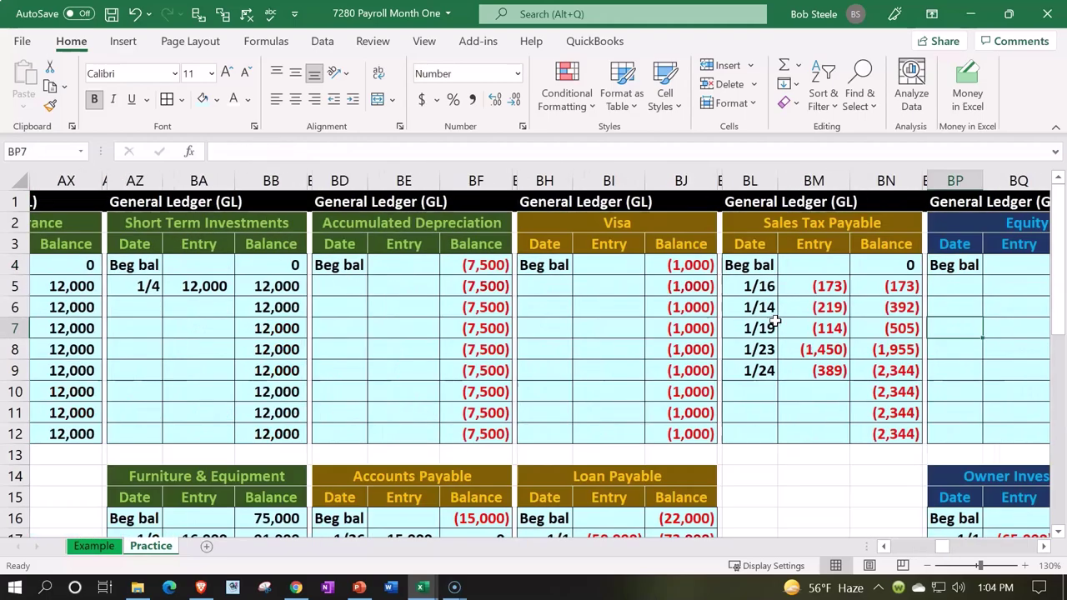
key("Right")
key("Right")
key("Right")
key("Right")
key("Right")
key("Right")
key("Right")
key("Right")
key("Right")
key("Right")
key("Right")
key("Right")
key("Right")
key("Right")
key("Right")
key("Right")
key("Right")
key("Right")
key("Right")
key("Right")
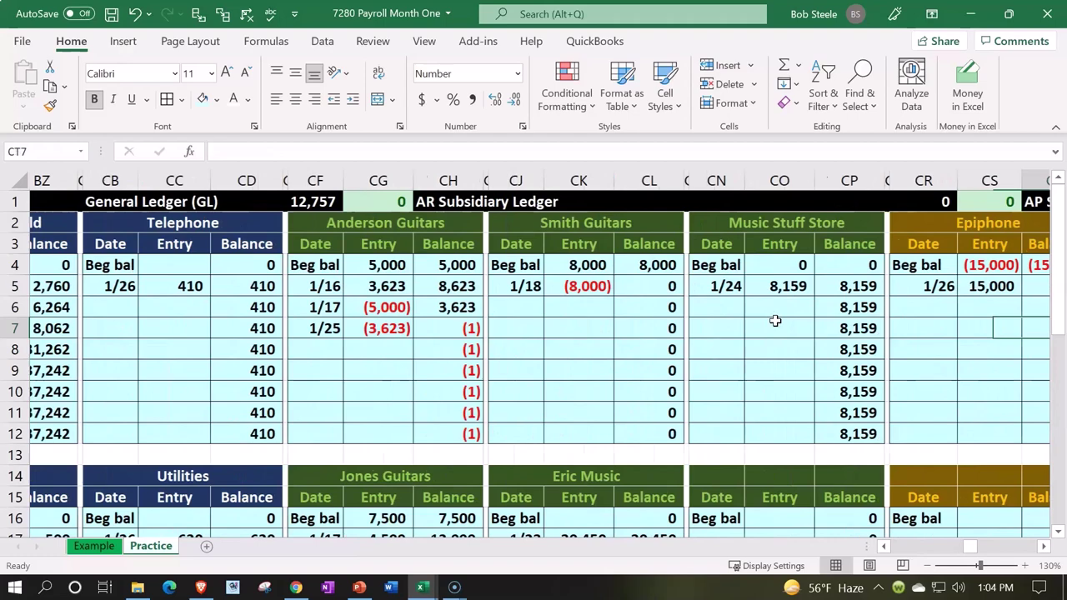
key("Right")
key("Right")
key("Right")
key("Right")
key("Right")
key("Right")
key("Right")
key("Right")
key("Right")
key("Right")
key("Right")
key("Right")
key("Right")
key("Right")
key("Right")
key("Right")
key("Right")
key("Right")
key("Right")
key("Right")
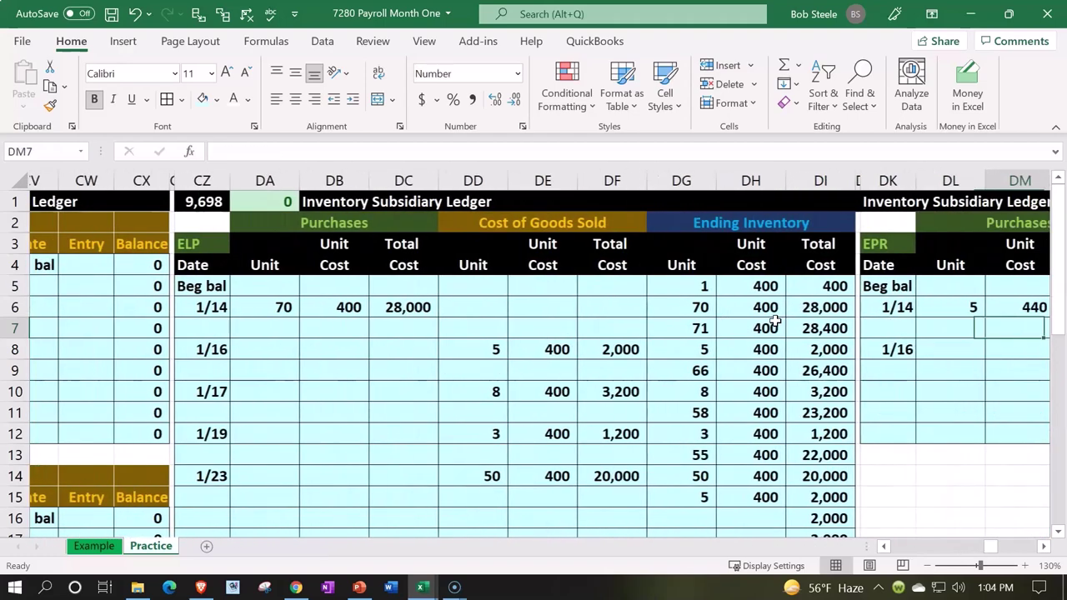
key("Right")
key("Right")
key("Right")
key("Right")
key("Right")
key("Right")
key("Right")
key("Right")
key("Right")
key("Right")
key("Right")
key("Right")
key("Right")
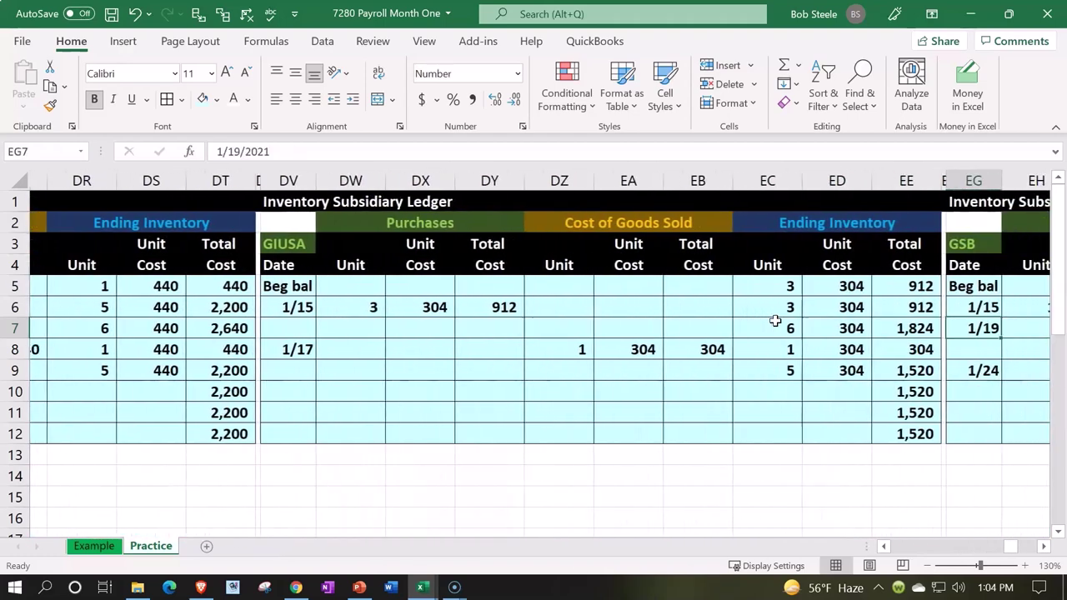
key("Right")
key("Right")
key("Right")
key("Right")
key("Right")
key("Right")
key("Right")
key("Right")
key("Right")
key("Right")
key("Right")
key("Right")
key("Right")
key("Right")
key("Right")
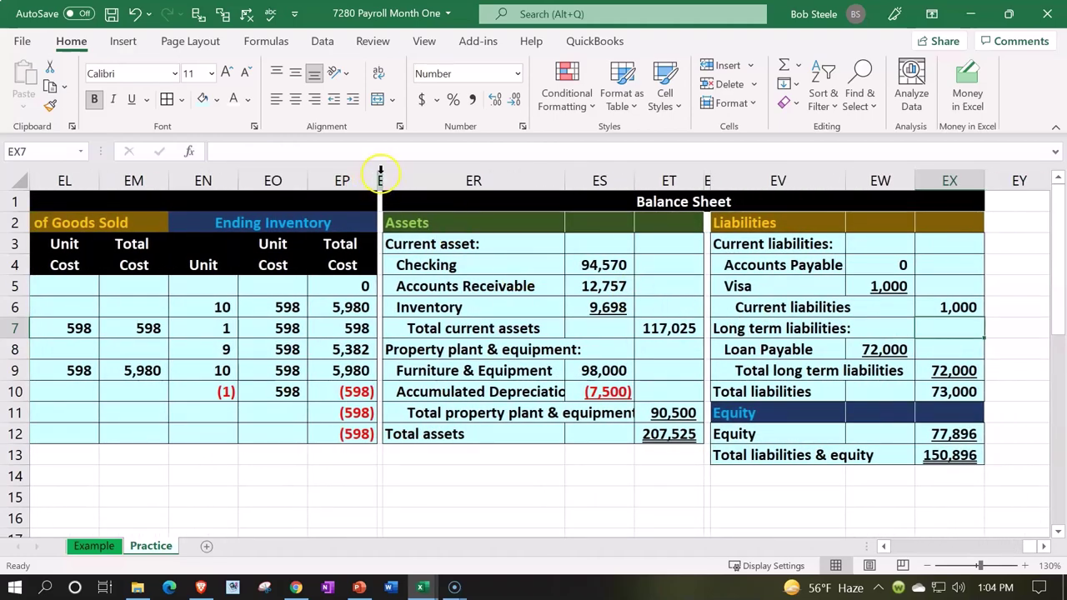
left_click_drag(382, 178, 991, 180)
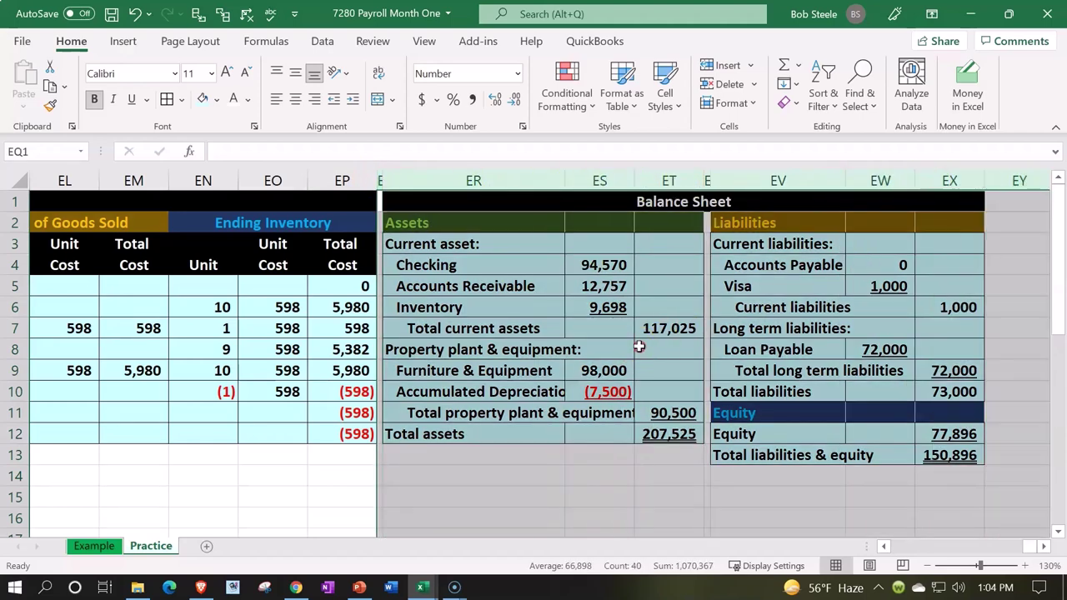
right_click(639, 347)
left_click(690, 187)
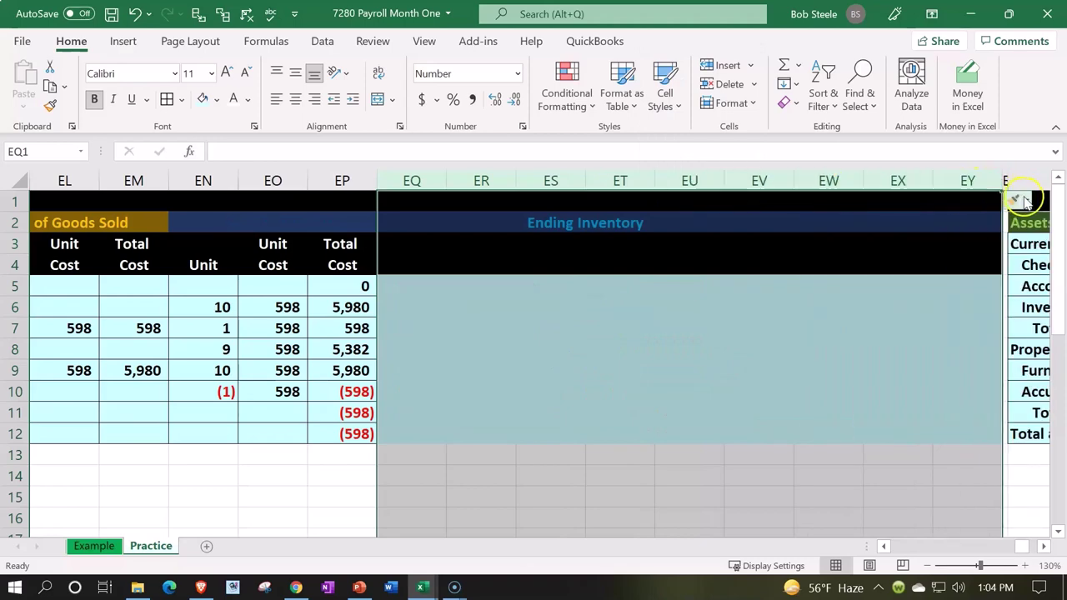
- Clear the new columns' formatting and copy column EZ's narrow format onto column EQ
left_click(1029, 201)
left_click(979, 259)
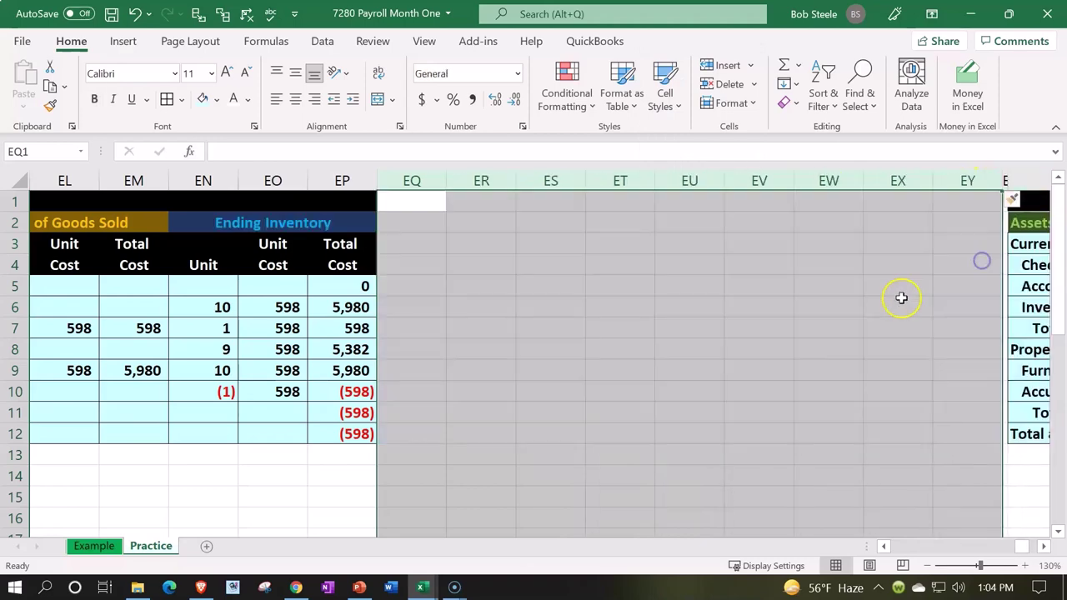
left_click(873, 315)
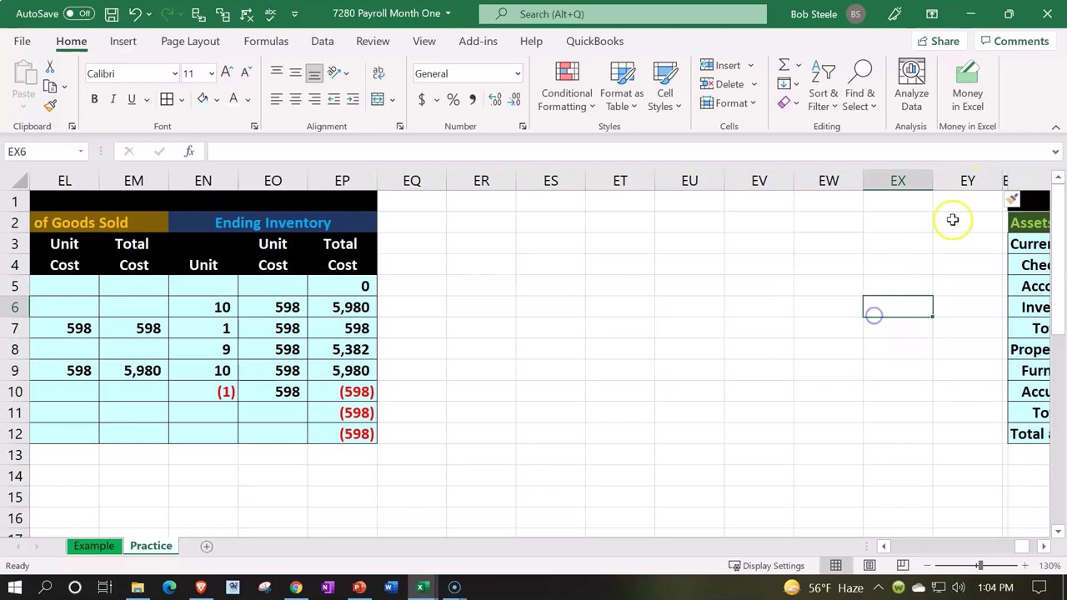
left_click(1006, 179)
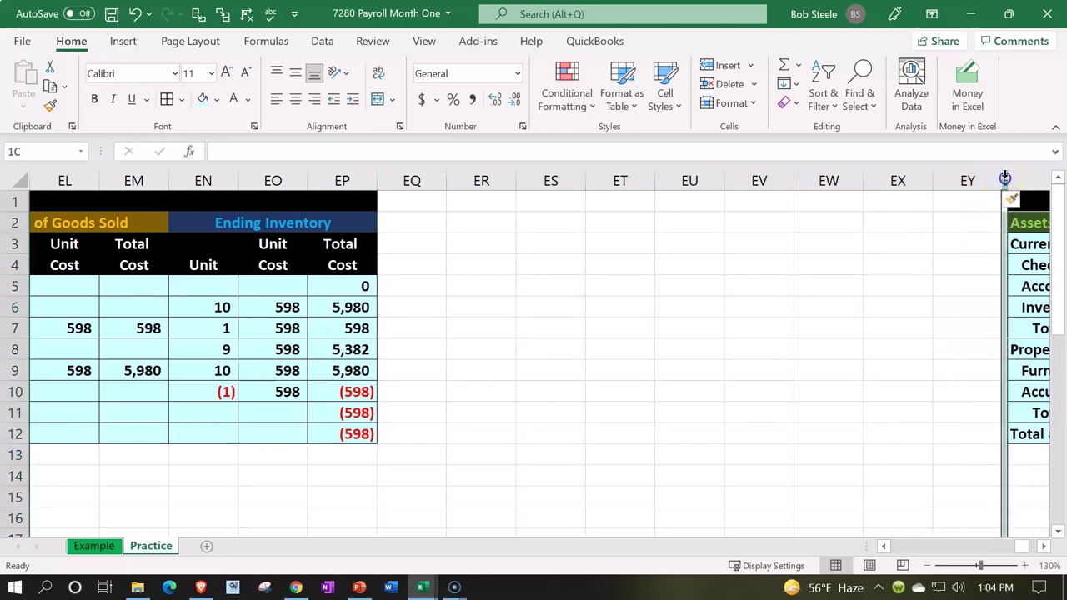
left_click(50, 107)
left_click(390, 181)
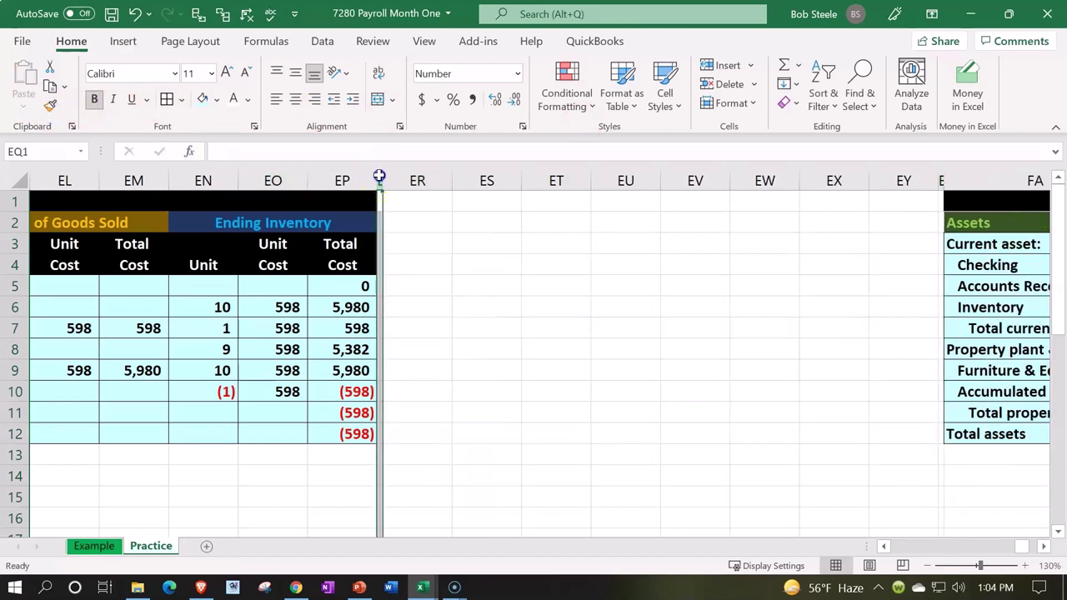
- Format the empty columns as currency with 0 decimals and red parenthesised negatives
left_click_drag(378, 177, 940, 182)
right_click(551, 301)
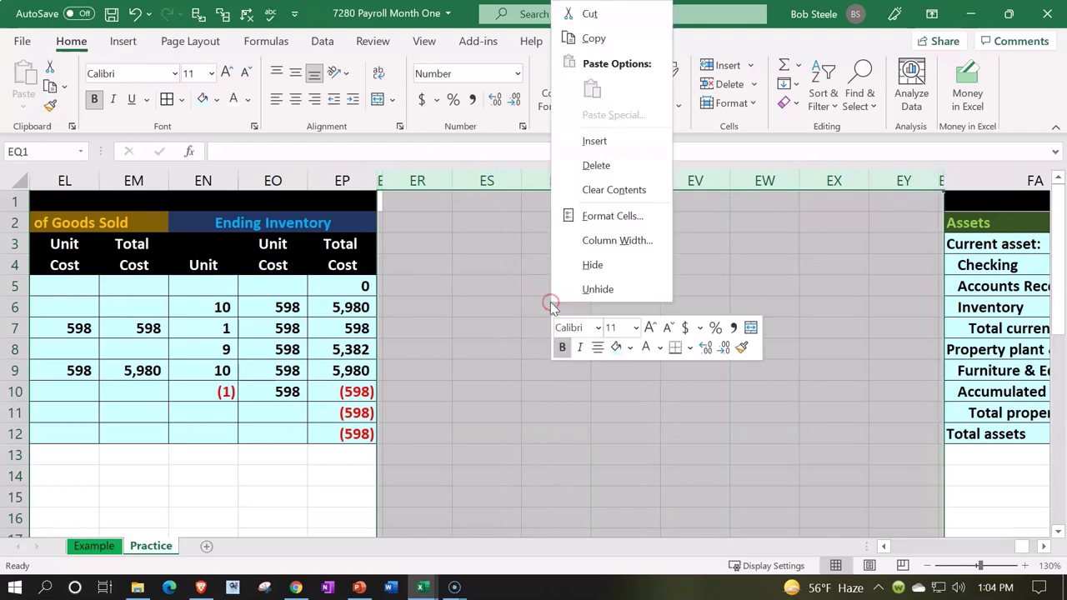
left_click(572, 215)
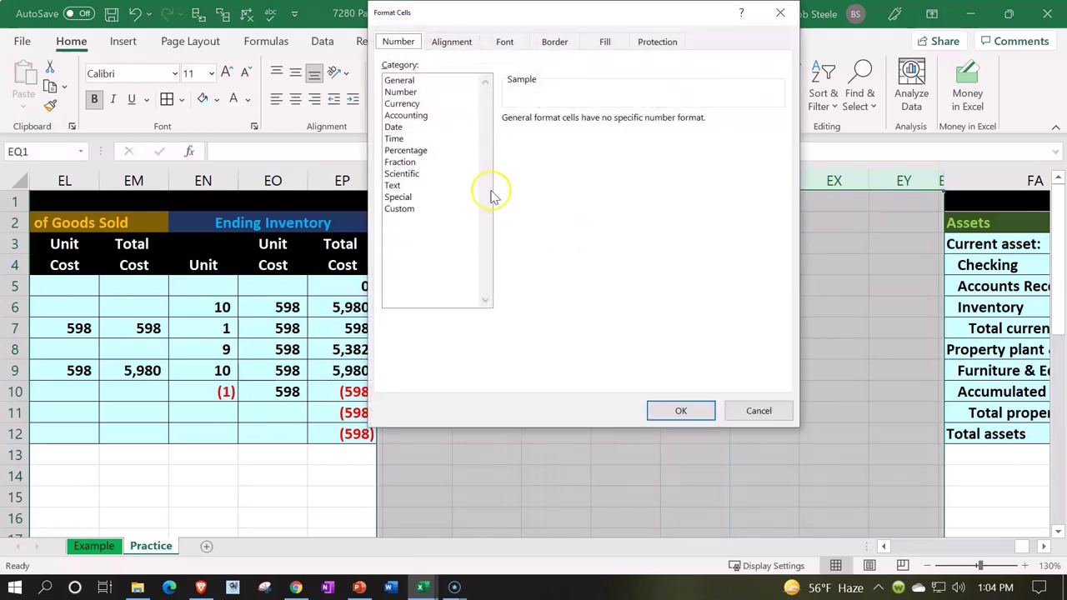
left_click(403, 103)
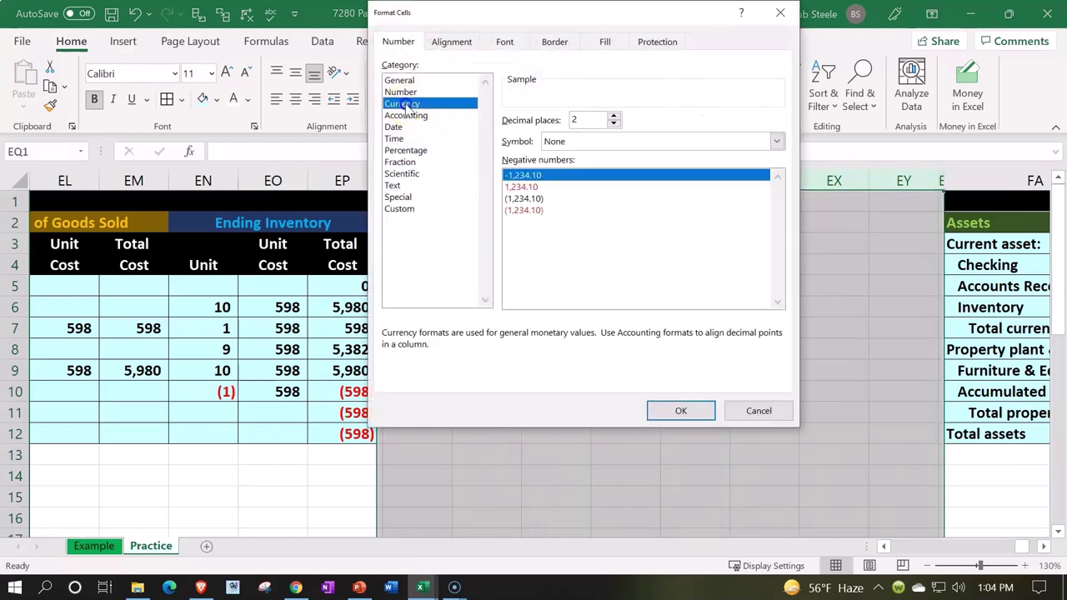
left_click(516, 210)
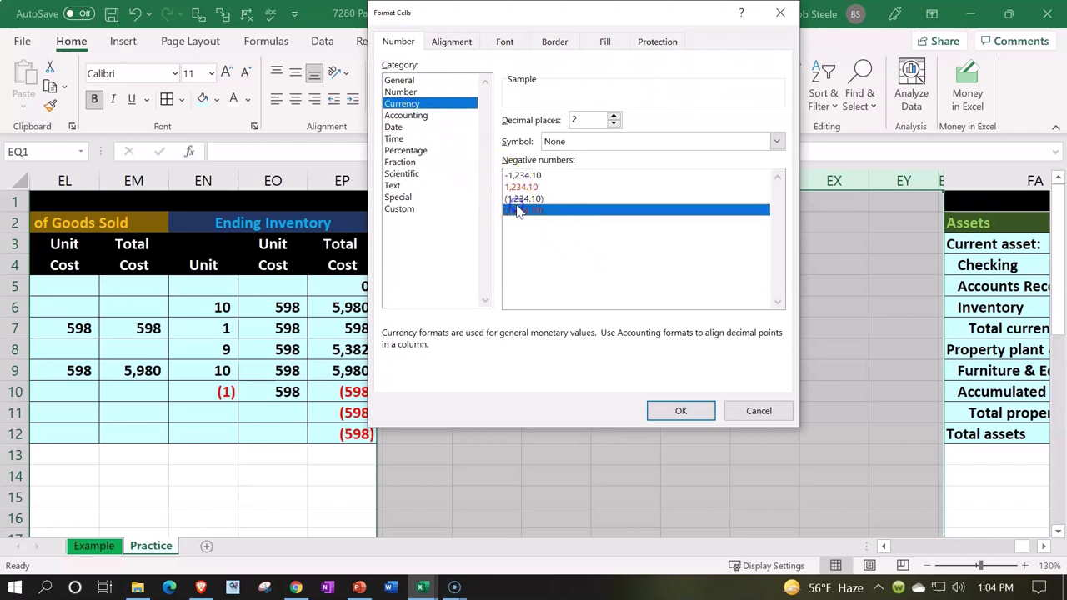
left_click(614, 123)
left_click(613, 123)
left_click(679, 408)
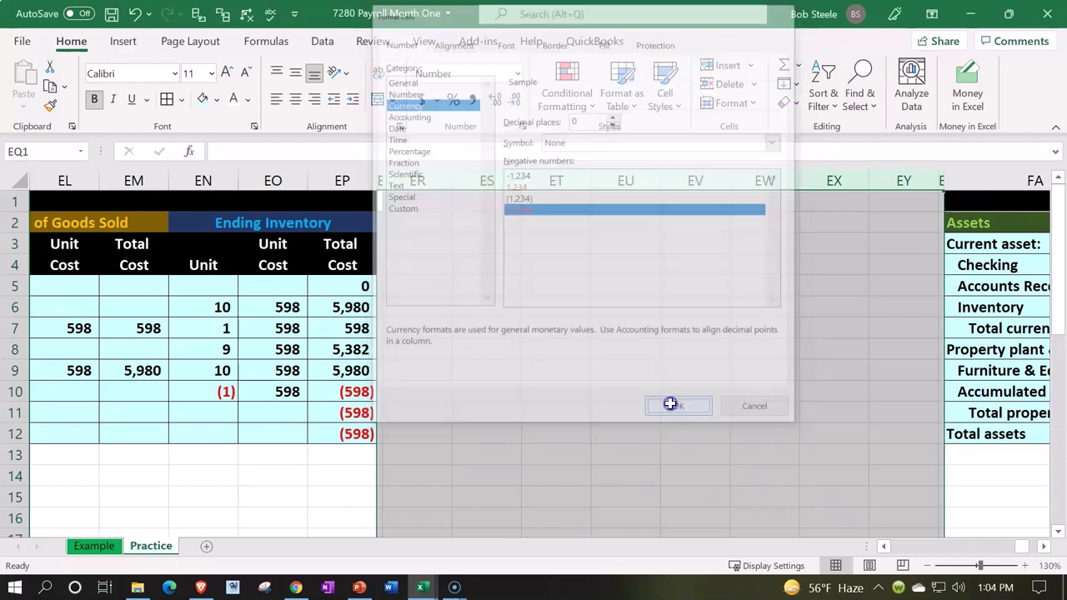
left_click(493, 392)
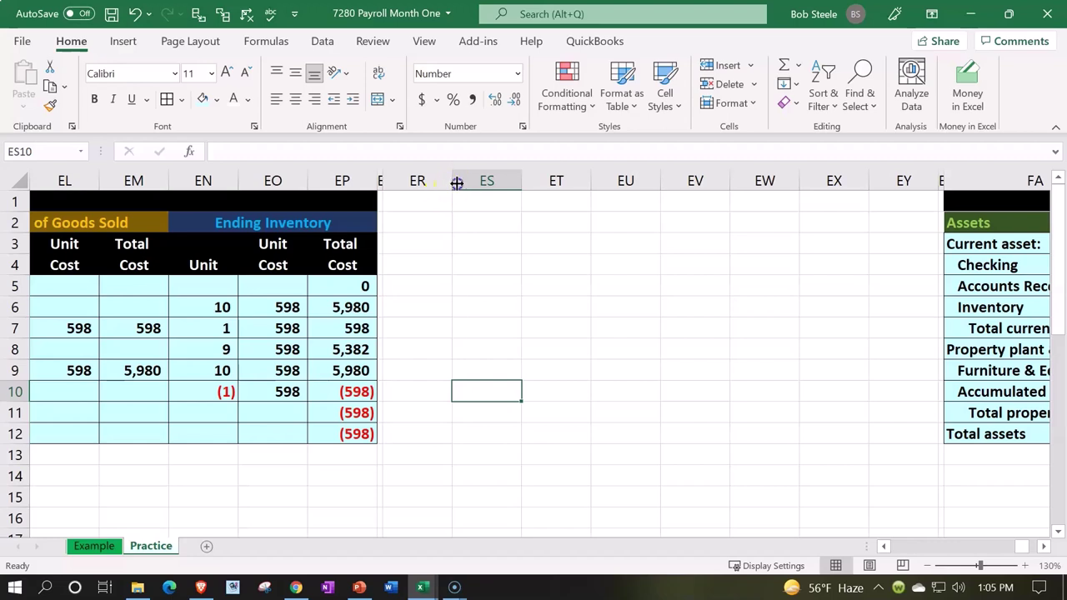
- Widen column ER to about 17.55 and enter the Paroll Ledger title in ER2
left_click_drag(452, 180, 535, 186)
left_click(483, 205)
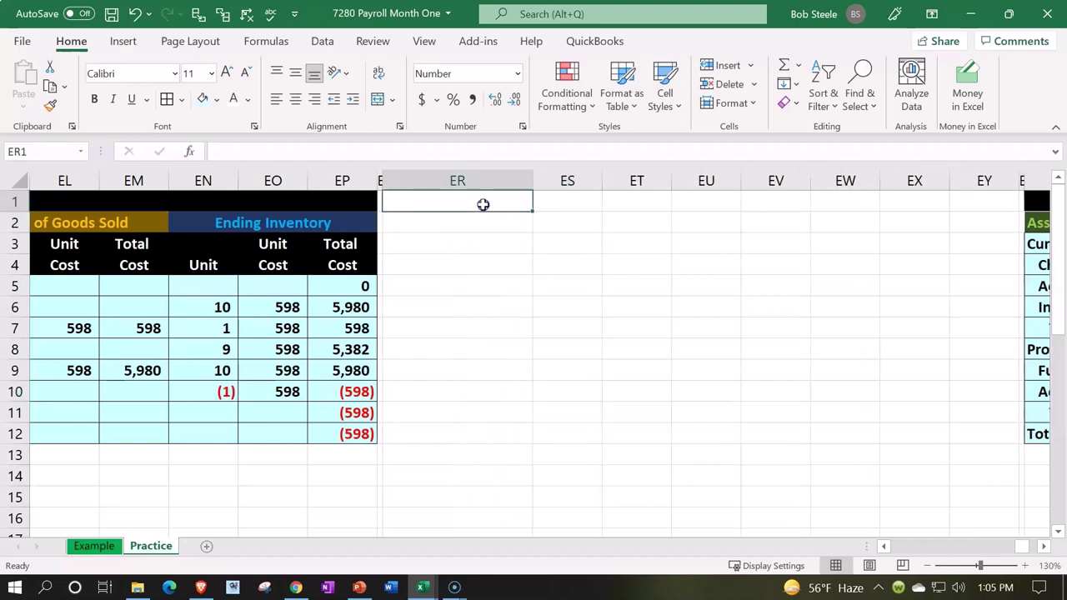
key("Down")
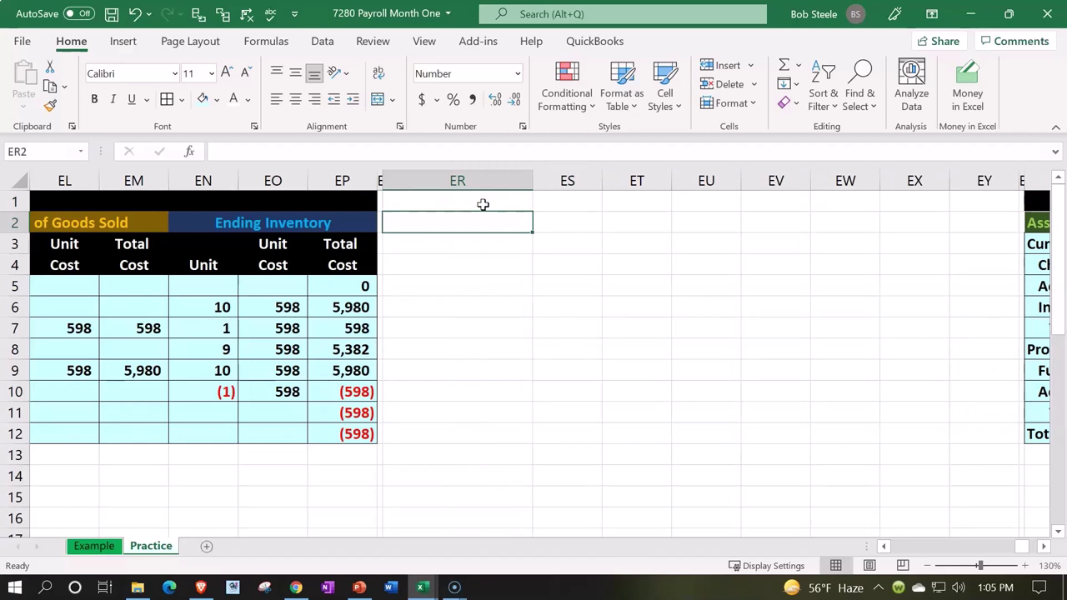
type("Paroll Ledger")
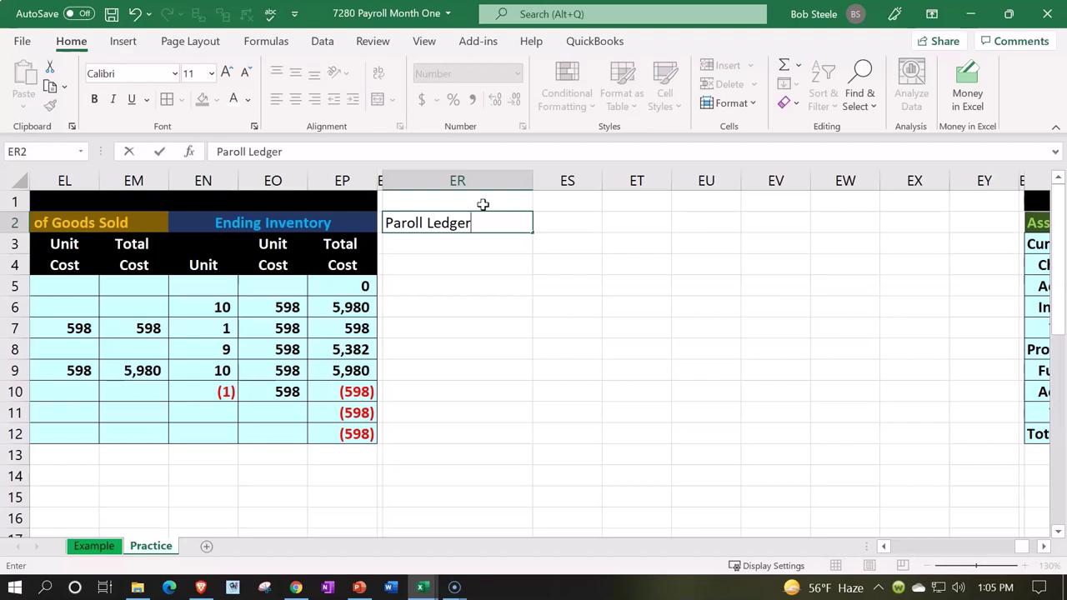
key("Return")
- Make the text in columns ER through EY bold
left_click_drag(479, 177, 970, 175)
left_click(94, 99)
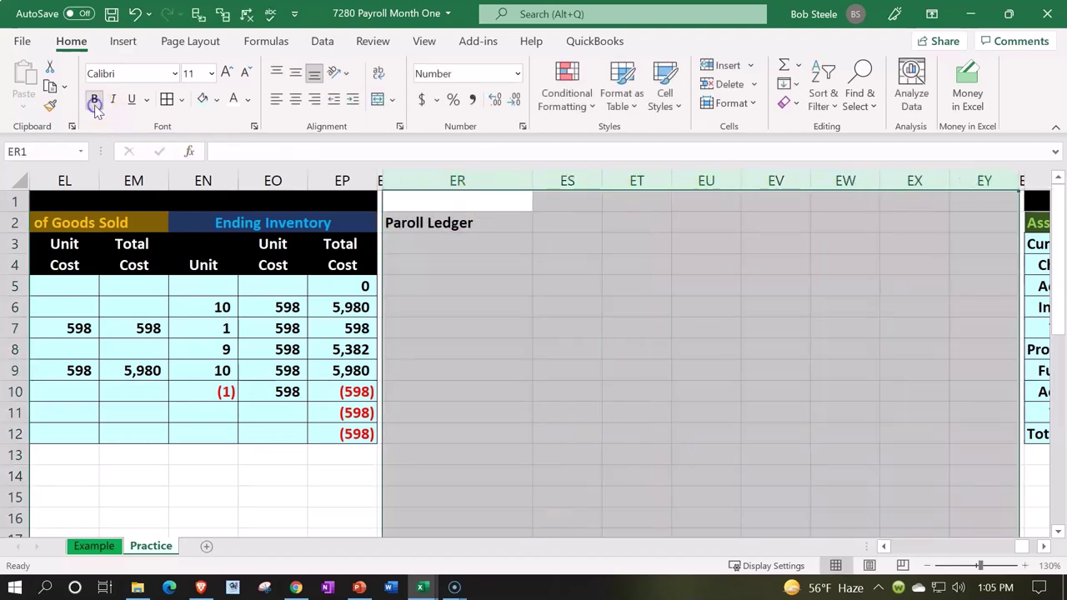
left_click(537, 310)
left_click(538, 310)
- Enter the Gross Pay heading in ES1:ES2 and FIT in ET2
left_click(567, 205)
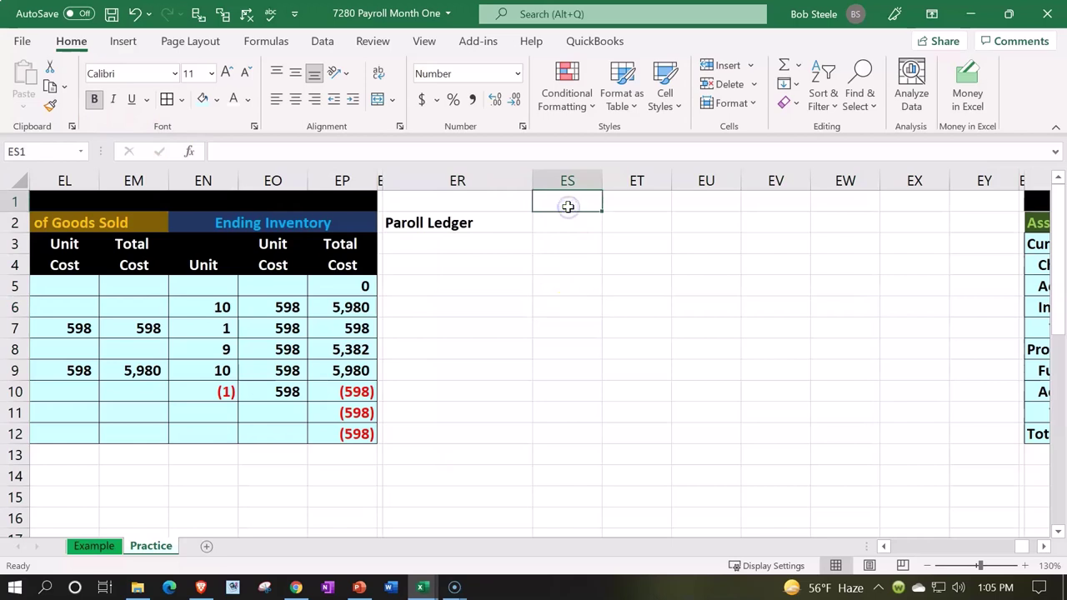
type("Gross")
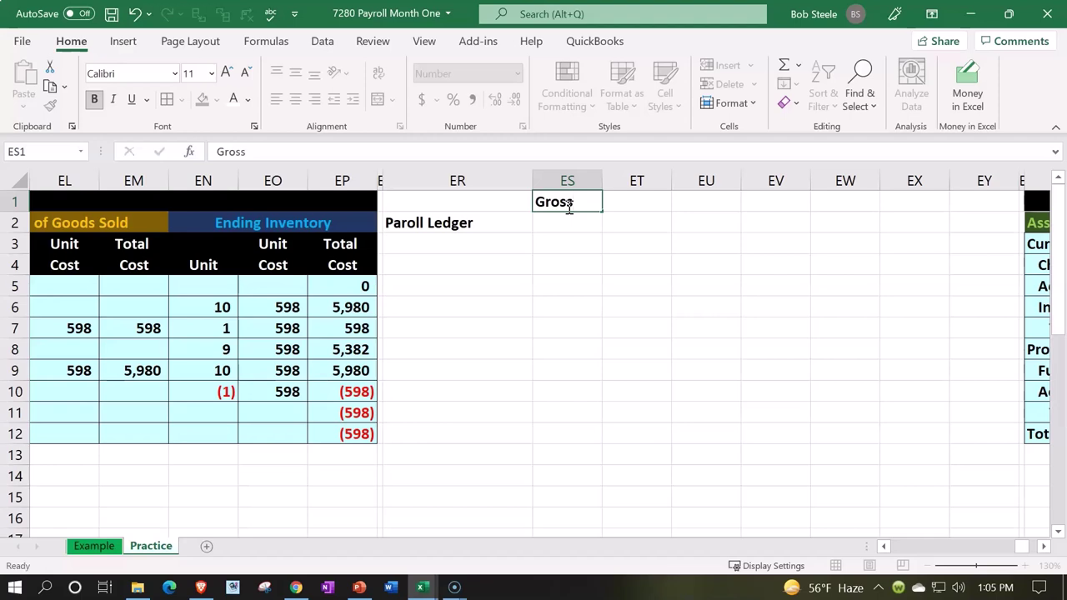
key("Return")
type("Pay")
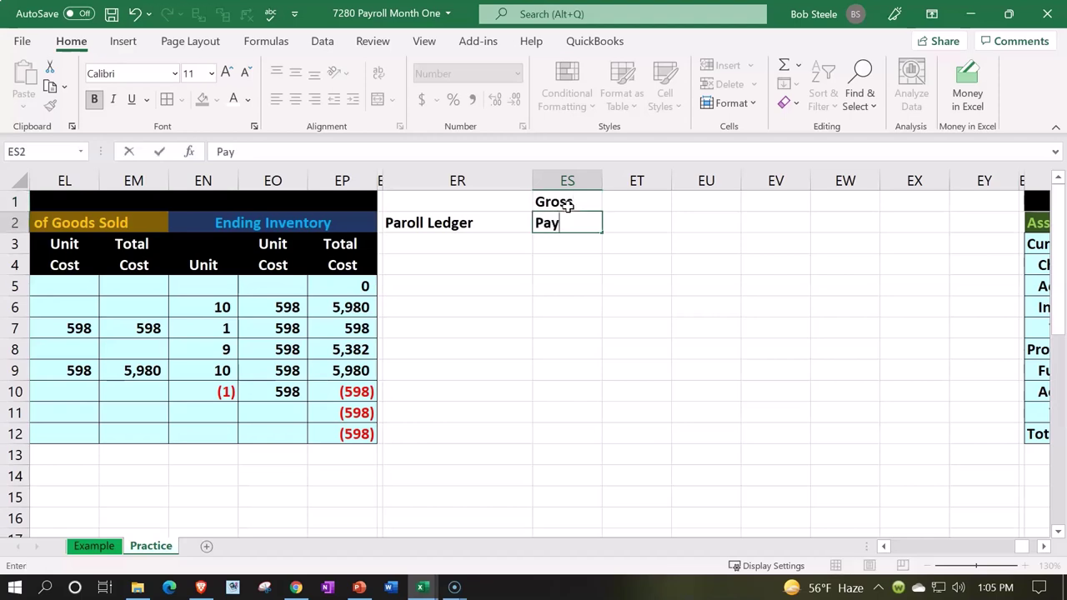
key("Tab")
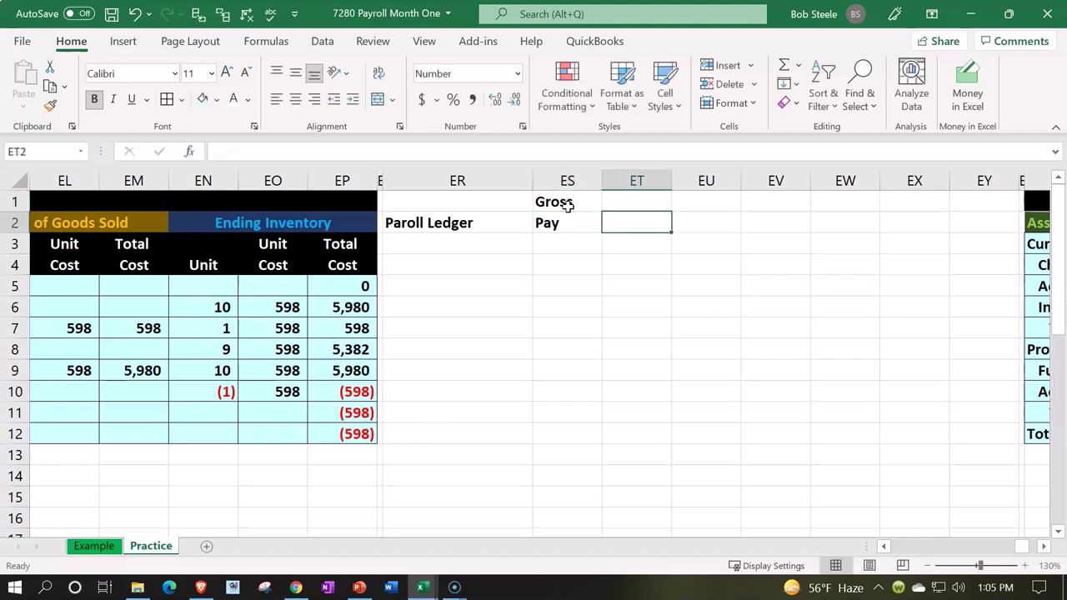
key("Up")
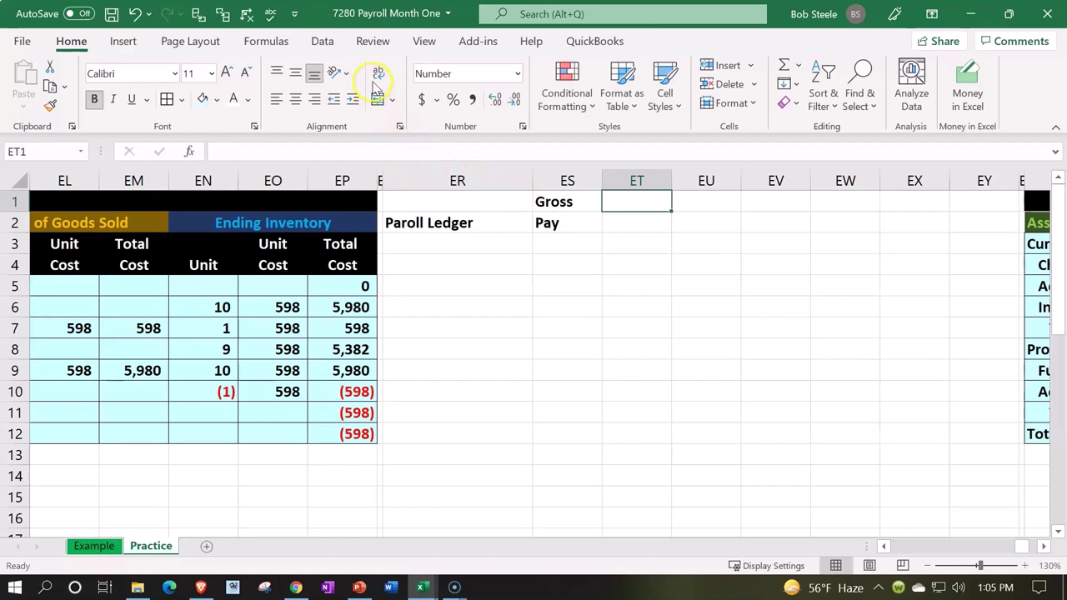
left_click_drag(586, 207, 589, 216)
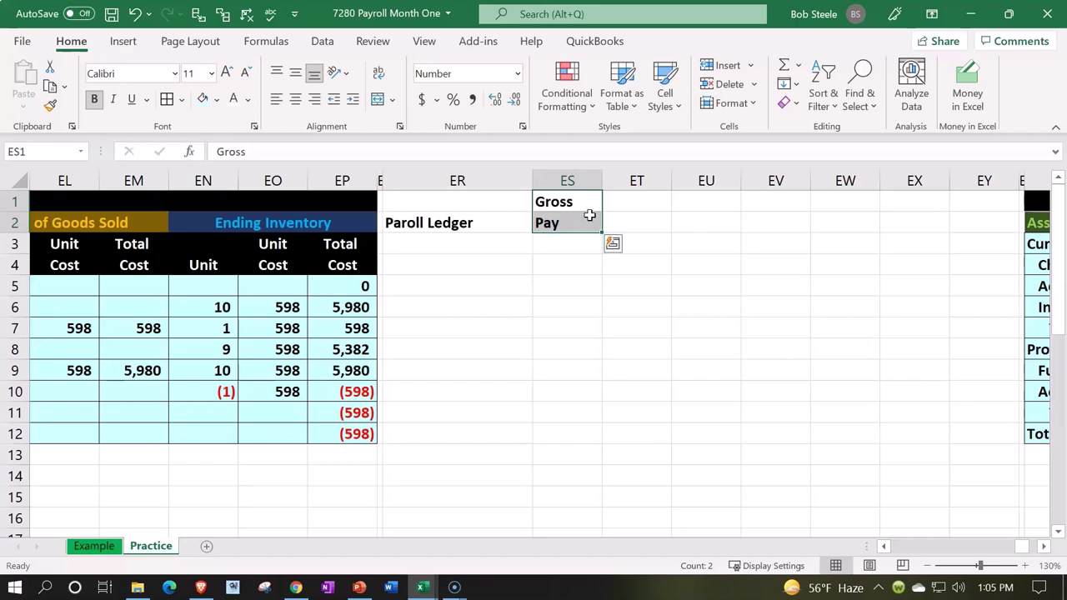
left_click(613, 209)
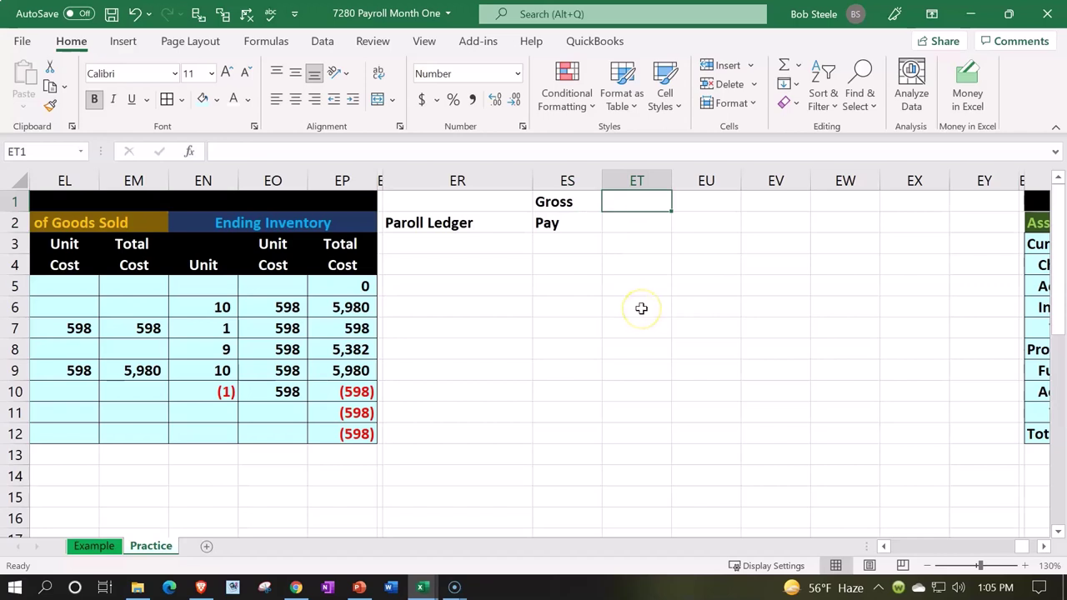
key("Return")
type("FIT")
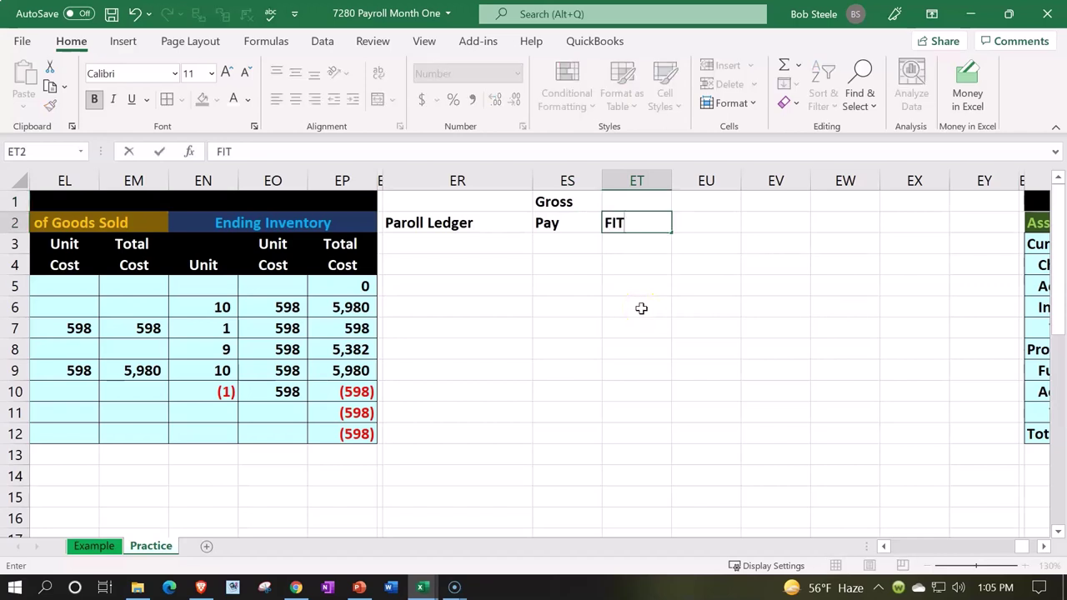
key("Right")
key("Up")
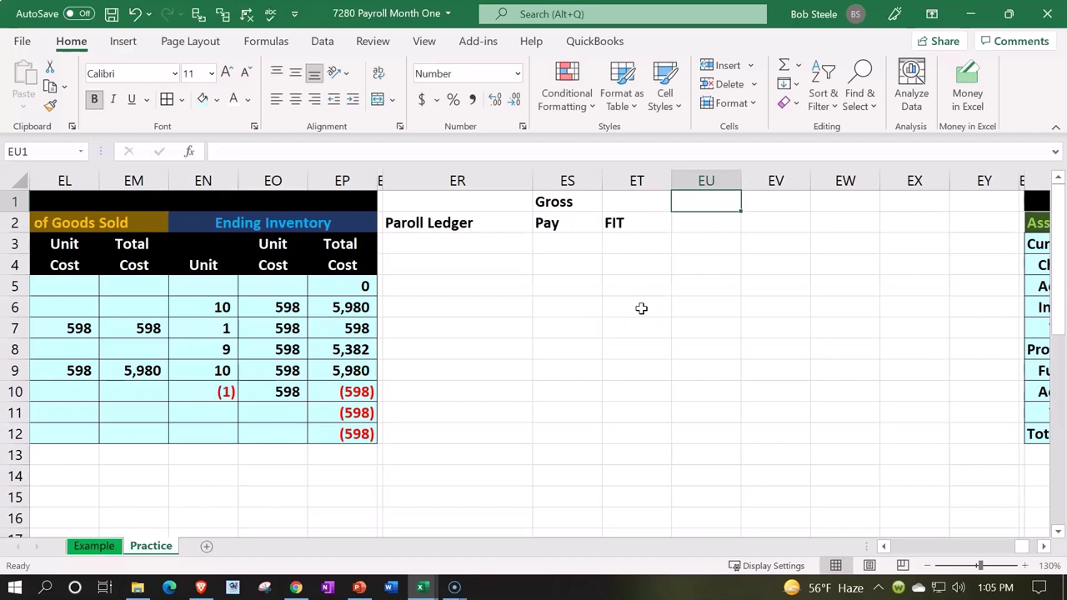
- Enter the Social Security heading in EU1:EU2, correcting the misspelling
type("Socaia")
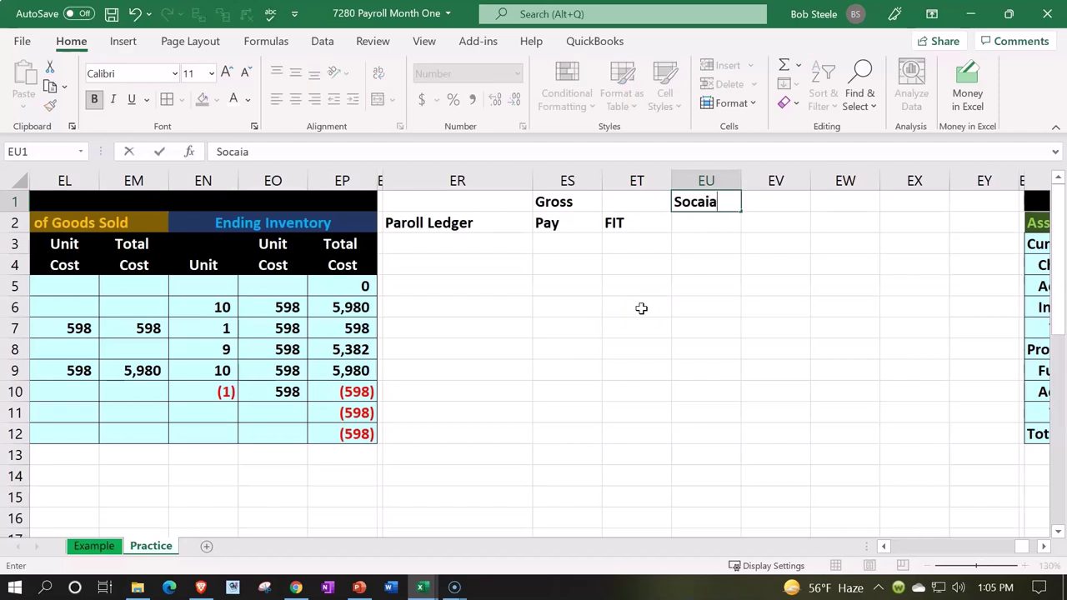
type("l")
key("Return")
key("Up")
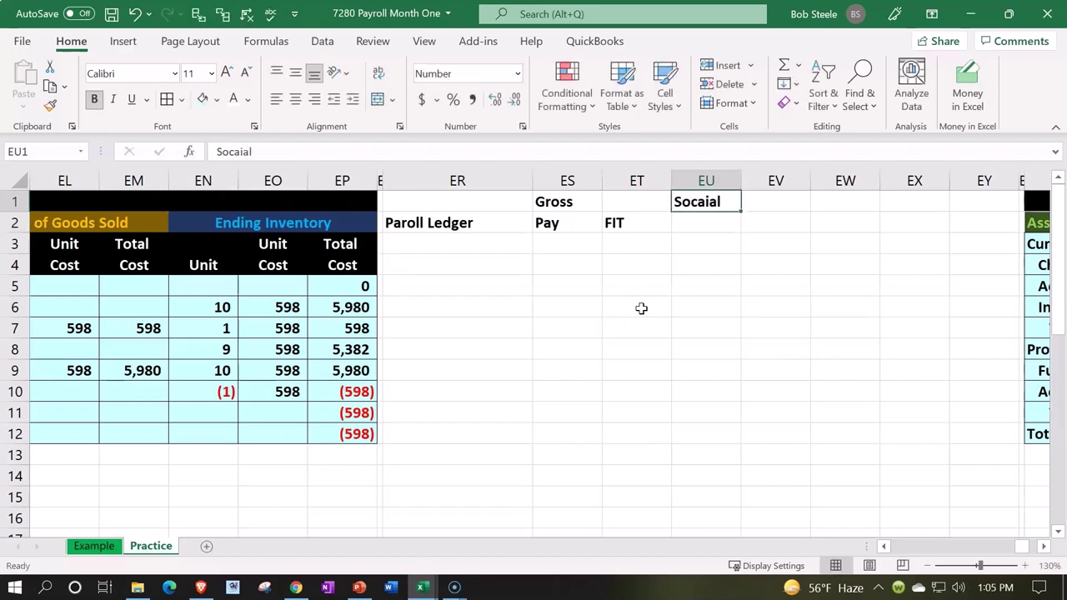
type("Social")
key("Return")
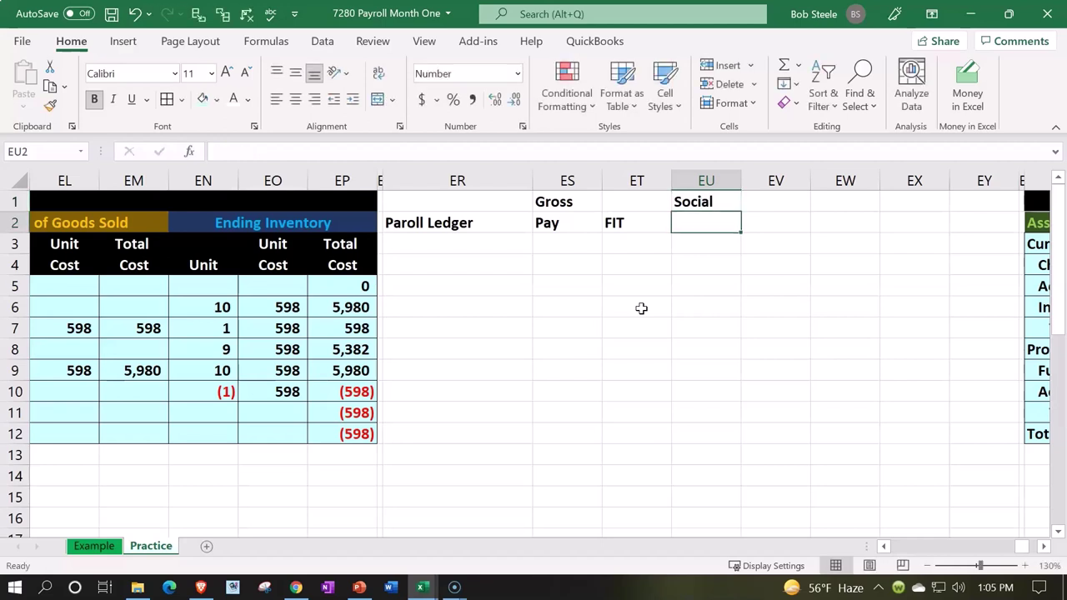
type("Se")
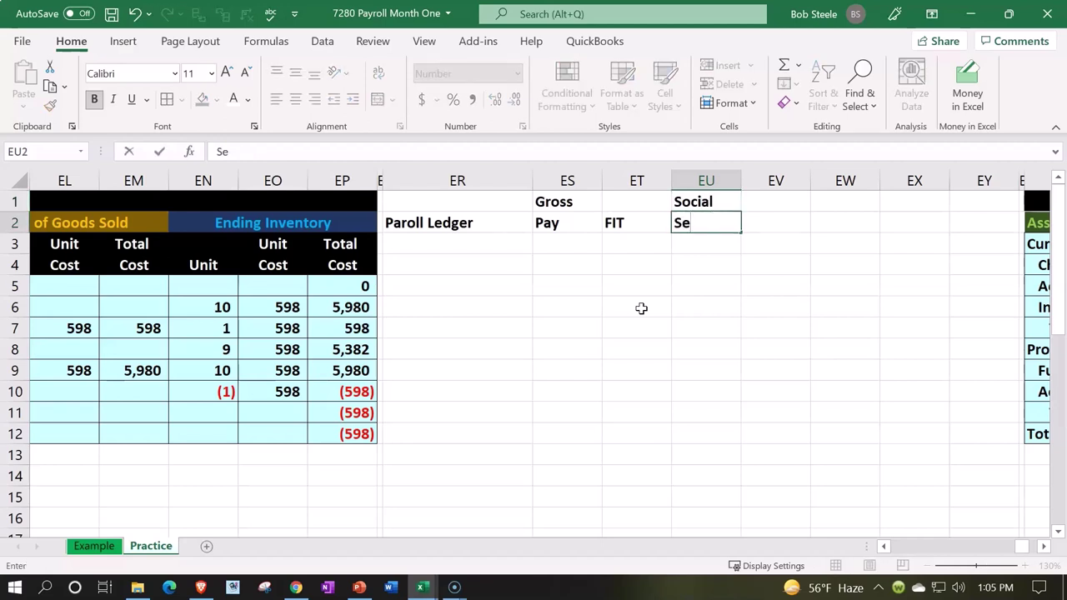
type("curity")
key("Tab")
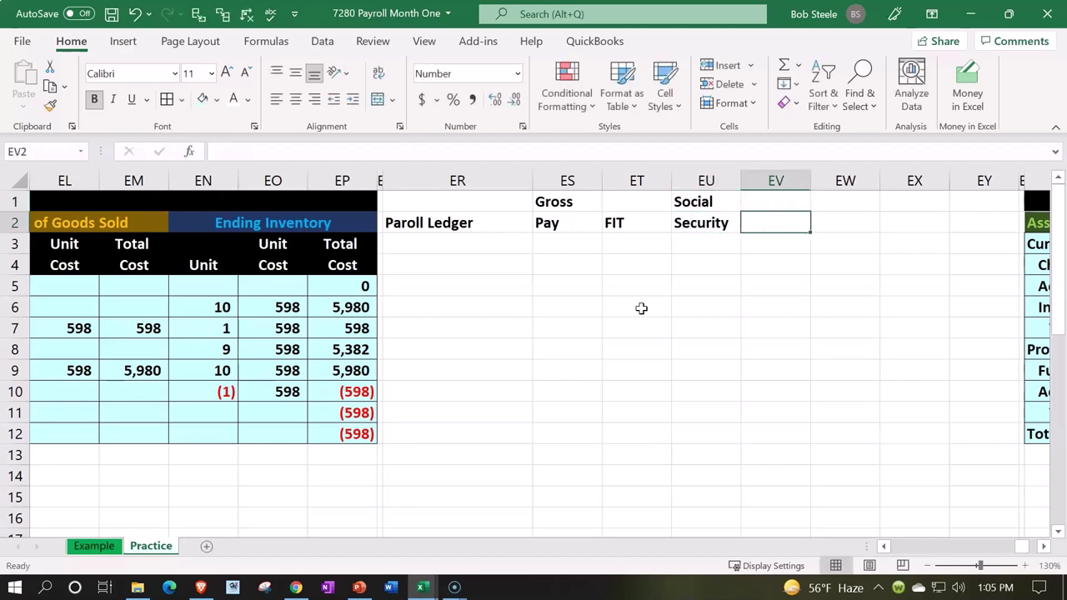
- Enter the Medicare heading in EV2 and Net Income in EW1:EW2
type("Medicar")
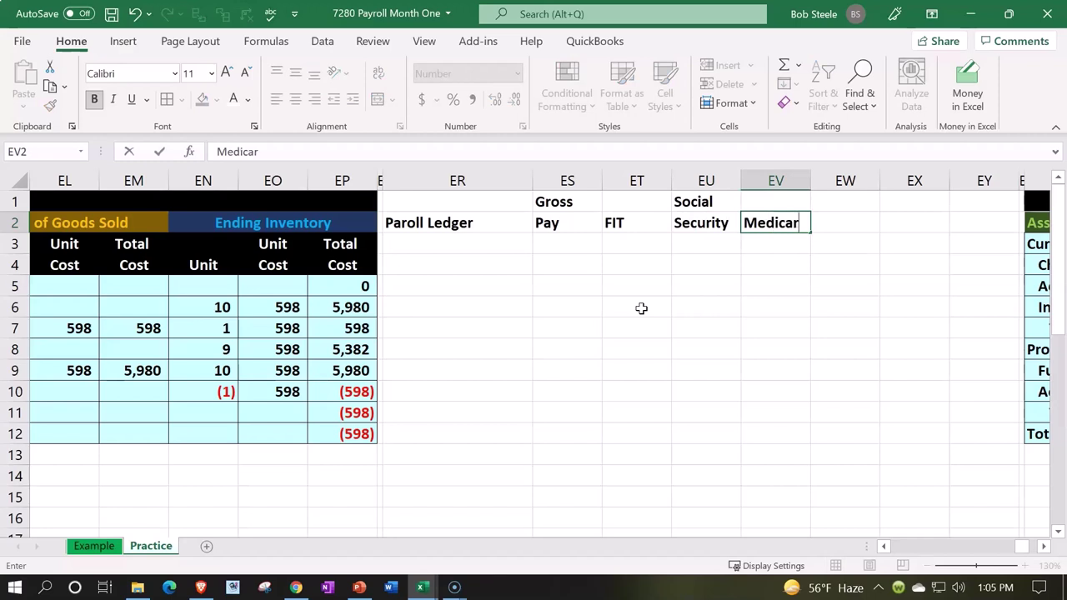
type("e")
key("Tab")
key("Up")
type("Ne")
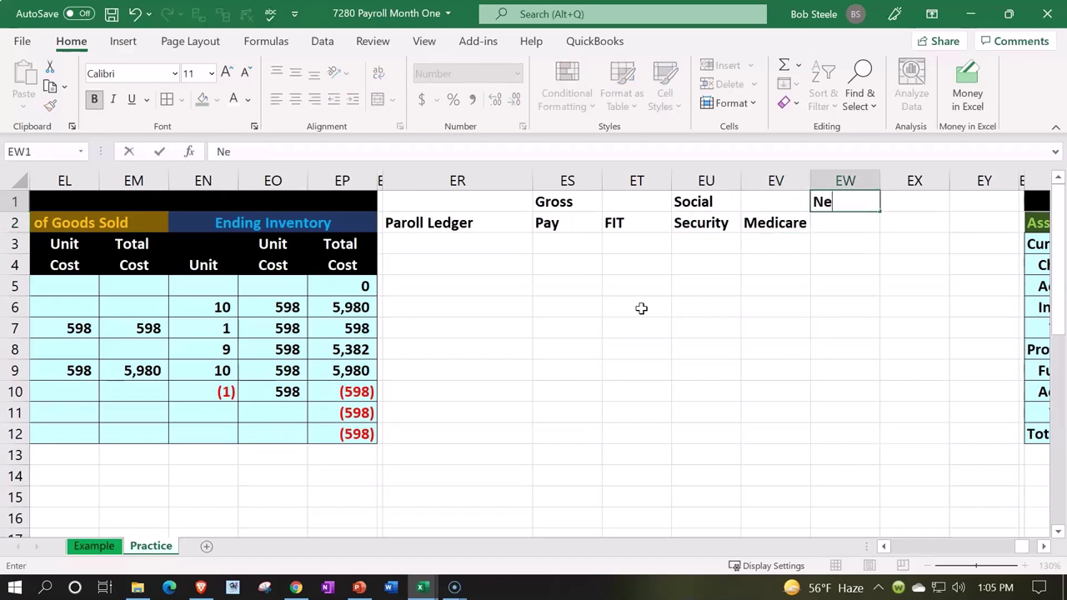
type("t")
key("Return")
type("Income")
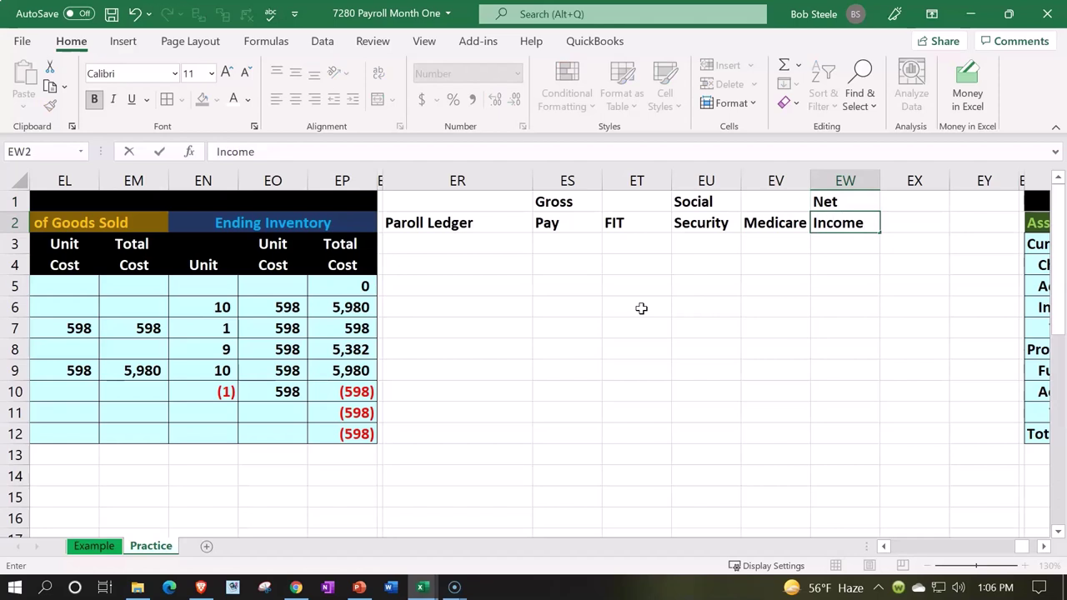
key("Return")
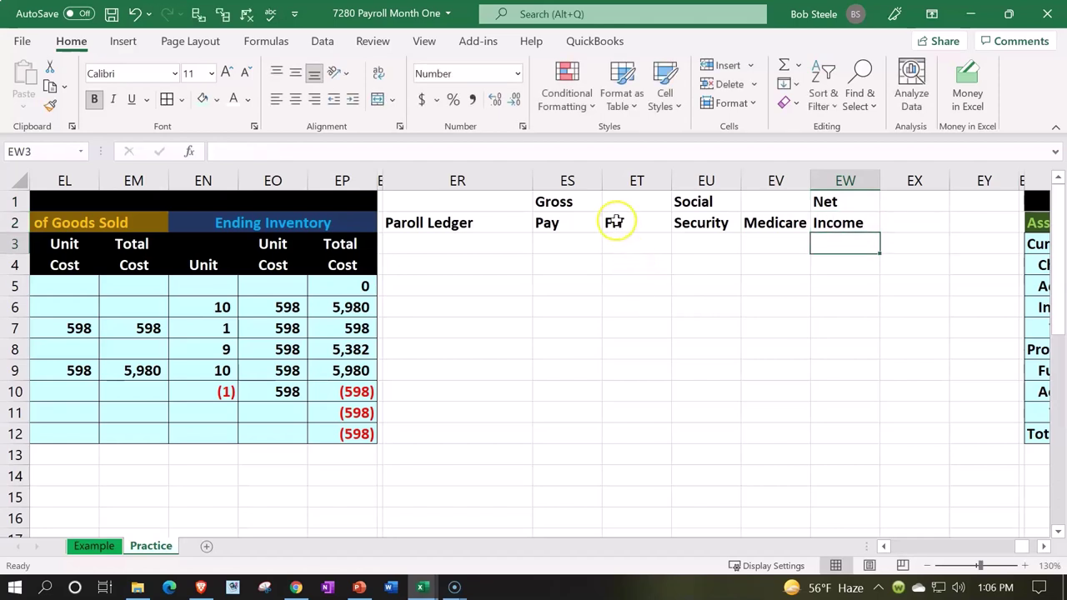
- Center the ES1:EW2 column headers and give them black fill with white text
left_click_drag(584, 203, 812, 219)
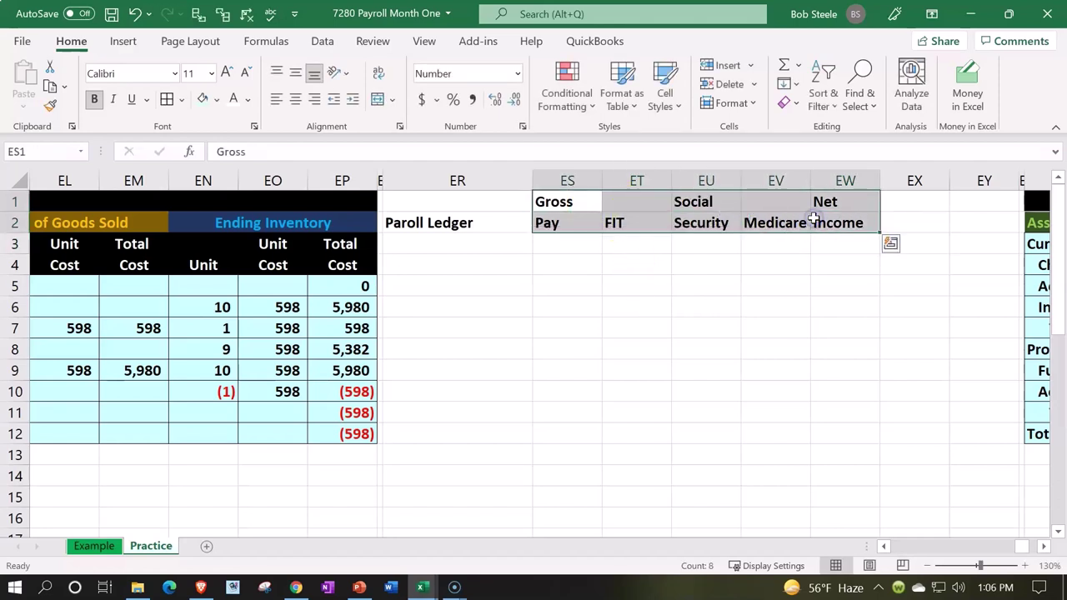
left_click(295, 100)
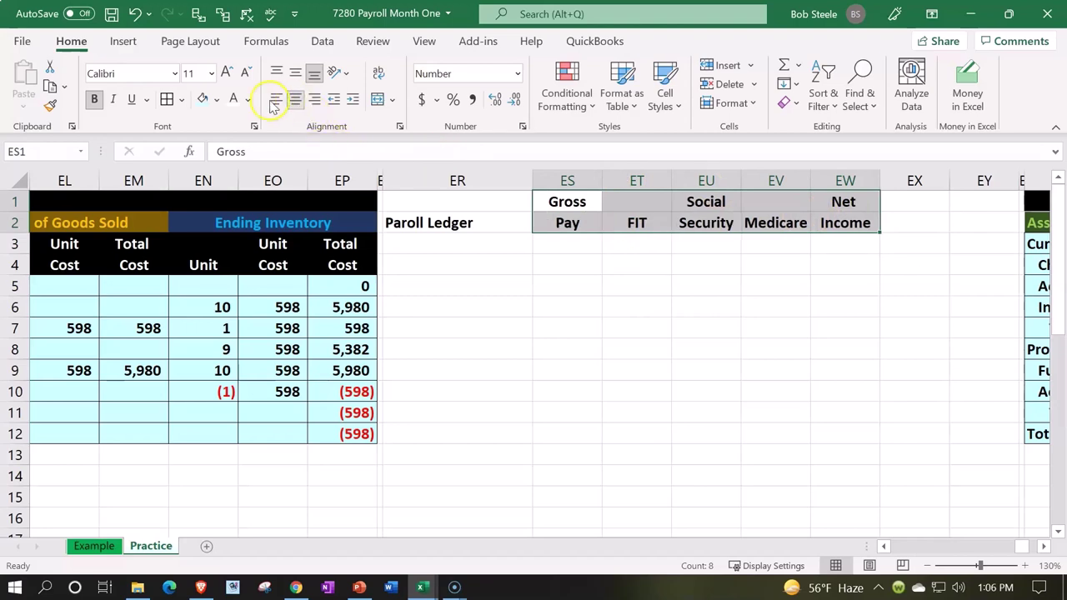
left_click(217, 99)
left_click(220, 142)
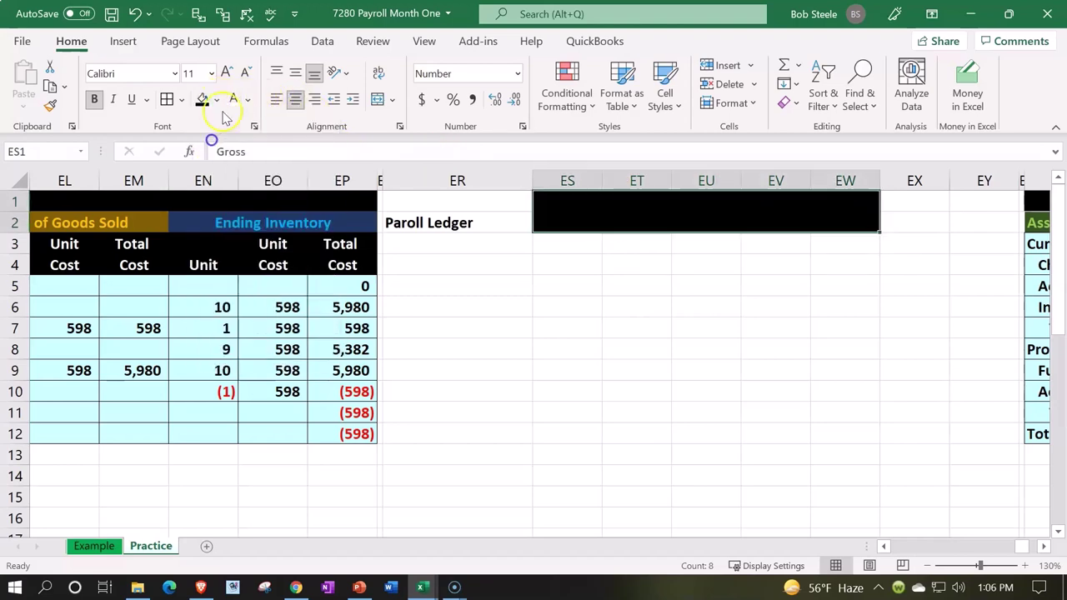
left_click(231, 99)
- Give the Paroll Ledger title cells ER1:ER2 black fill and white text
left_click_drag(441, 200, 453, 222)
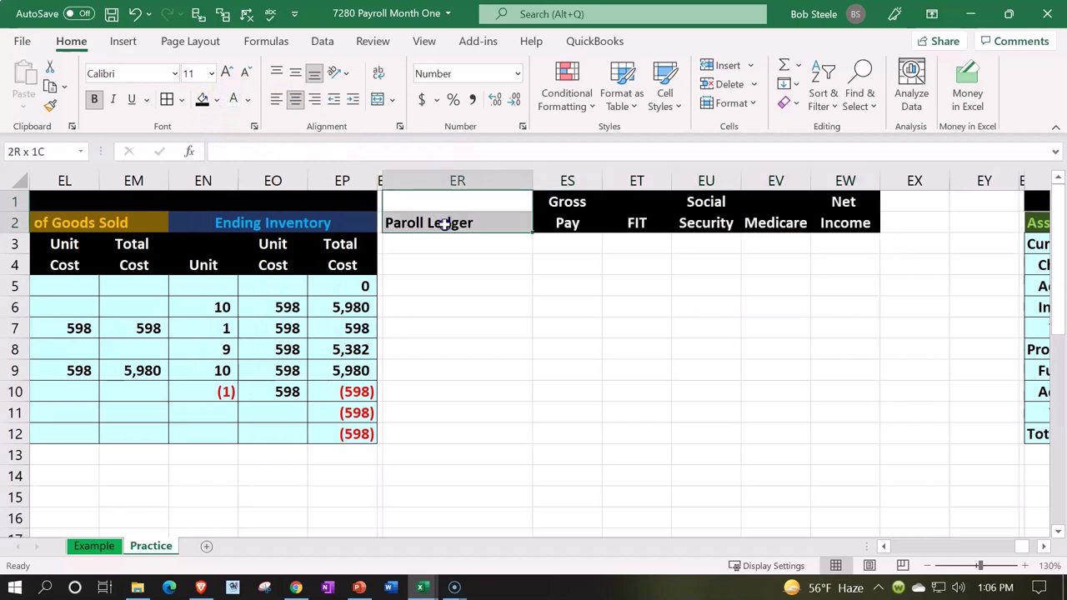
left_click(202, 99)
left_click(234, 99)
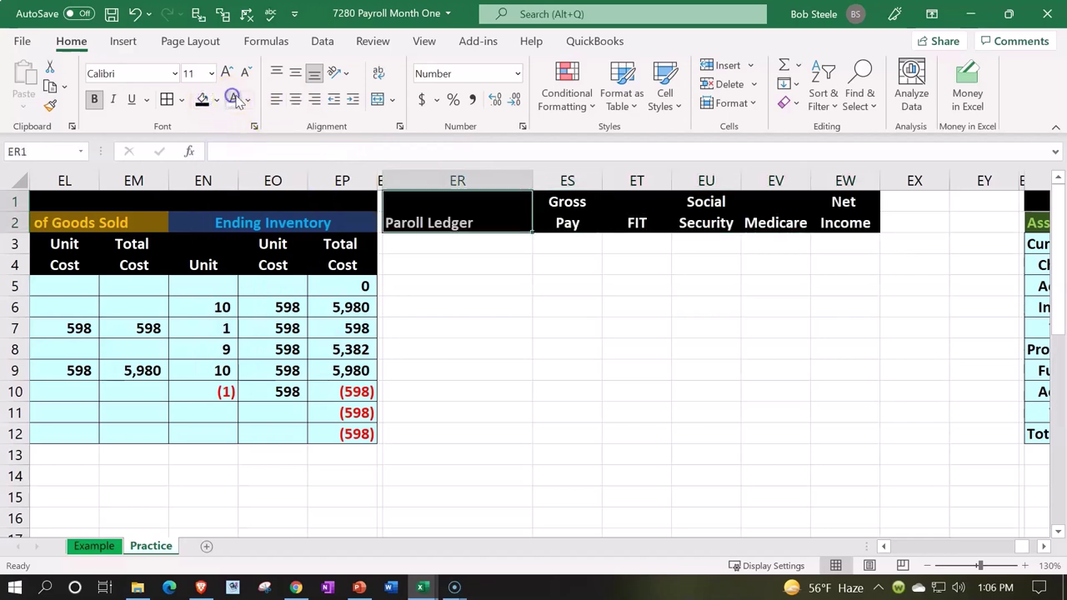
left_click(486, 249)
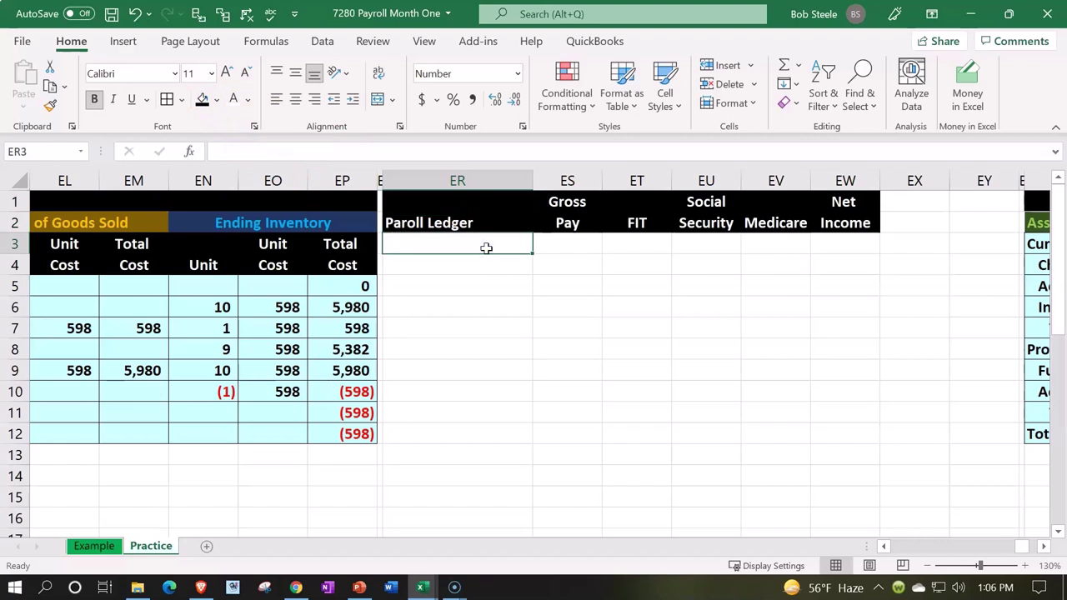
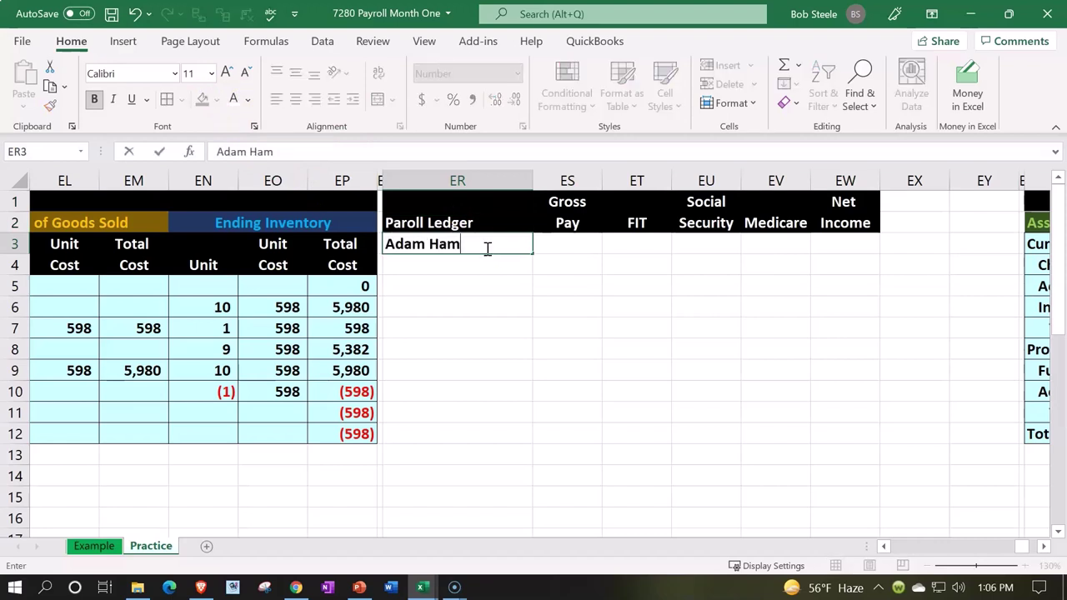
- Enter the first employee's name in ER3 and gross pay 4583 in ES3
key("Tab")
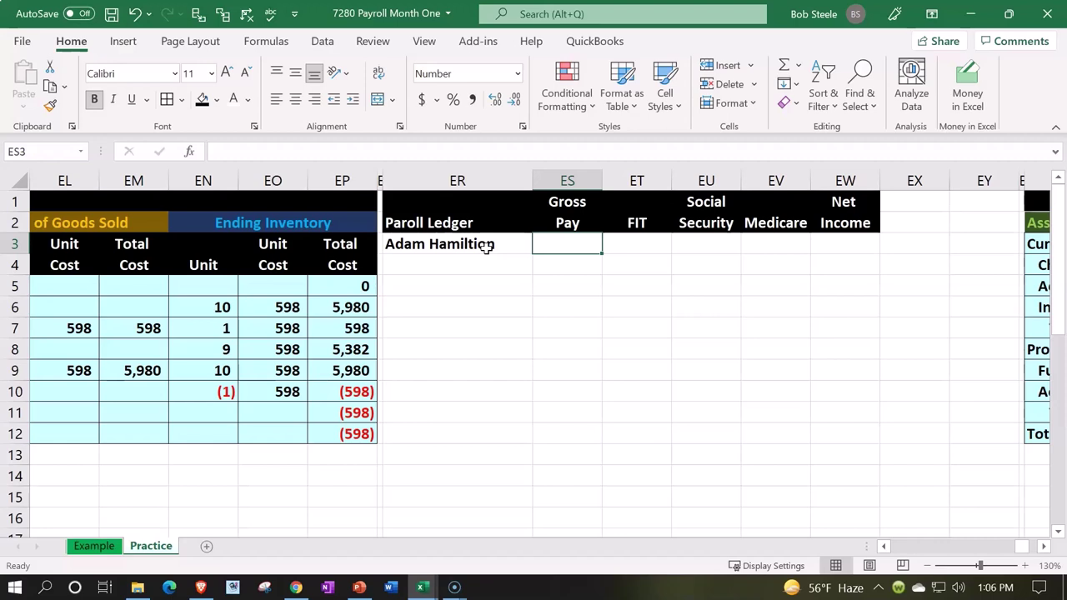
type("4583")
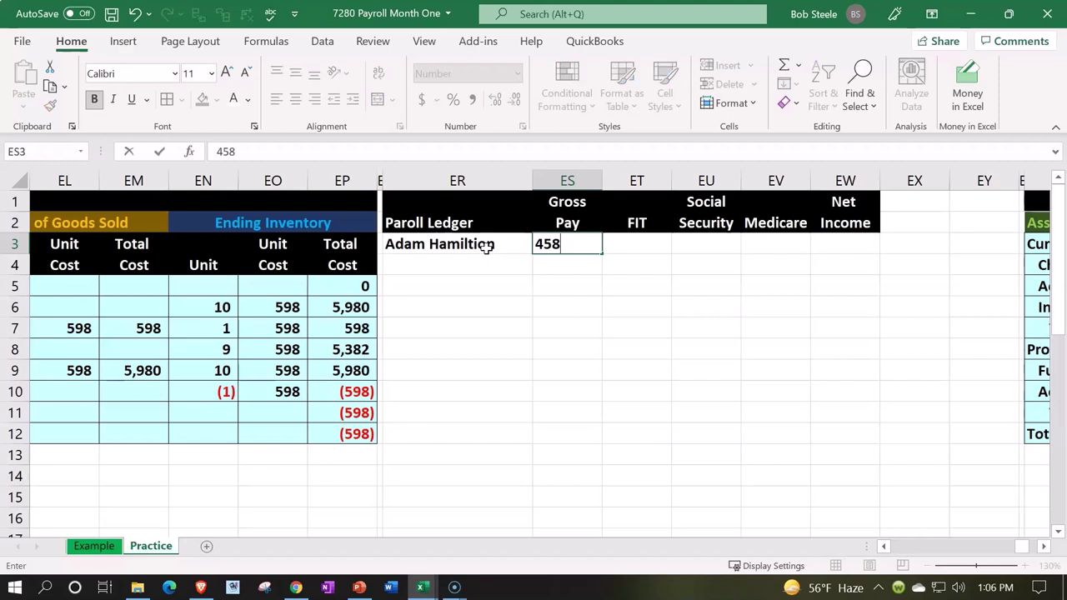
key("Return")
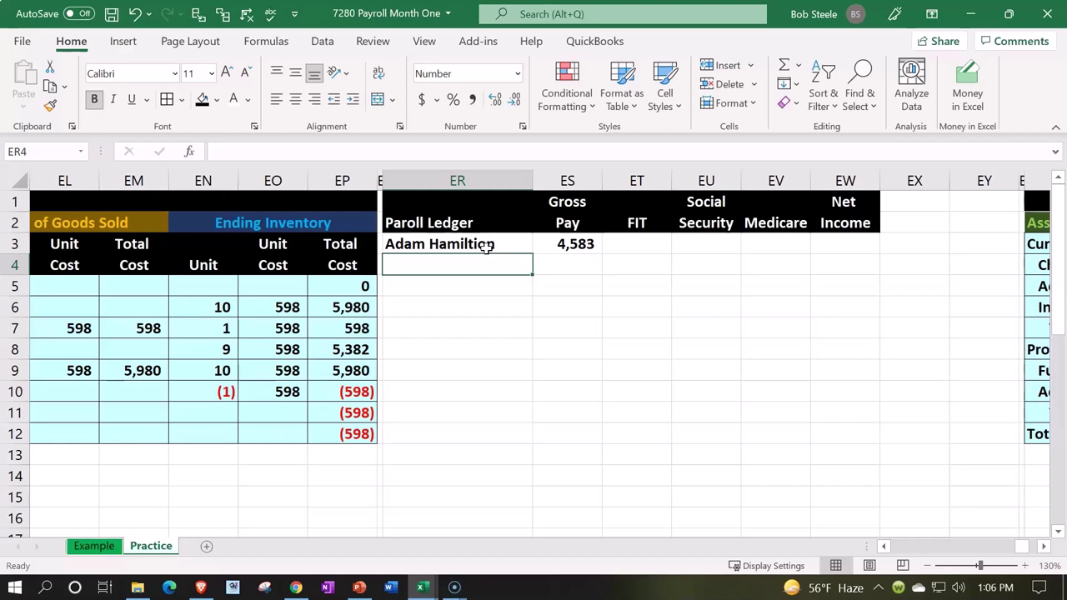
key("Down")
key("Right")
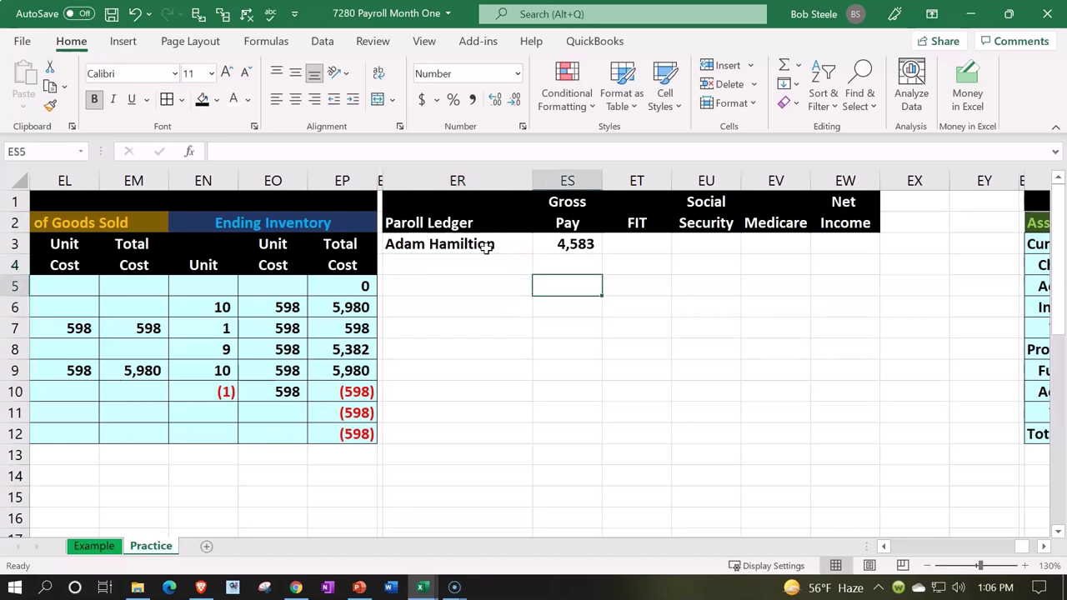
key("Up")
key("Up")
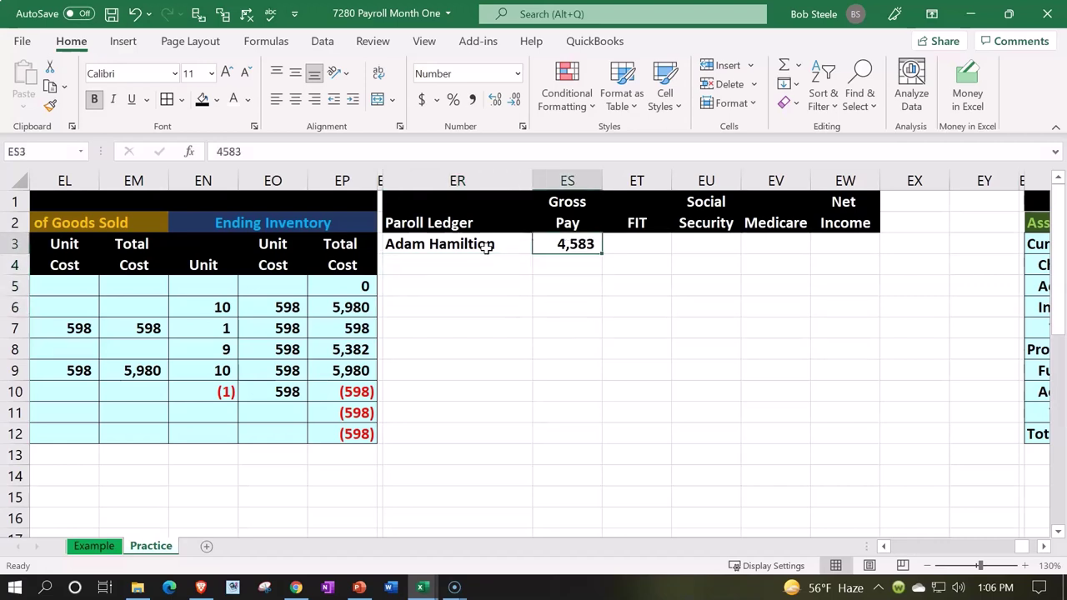
key("Right")
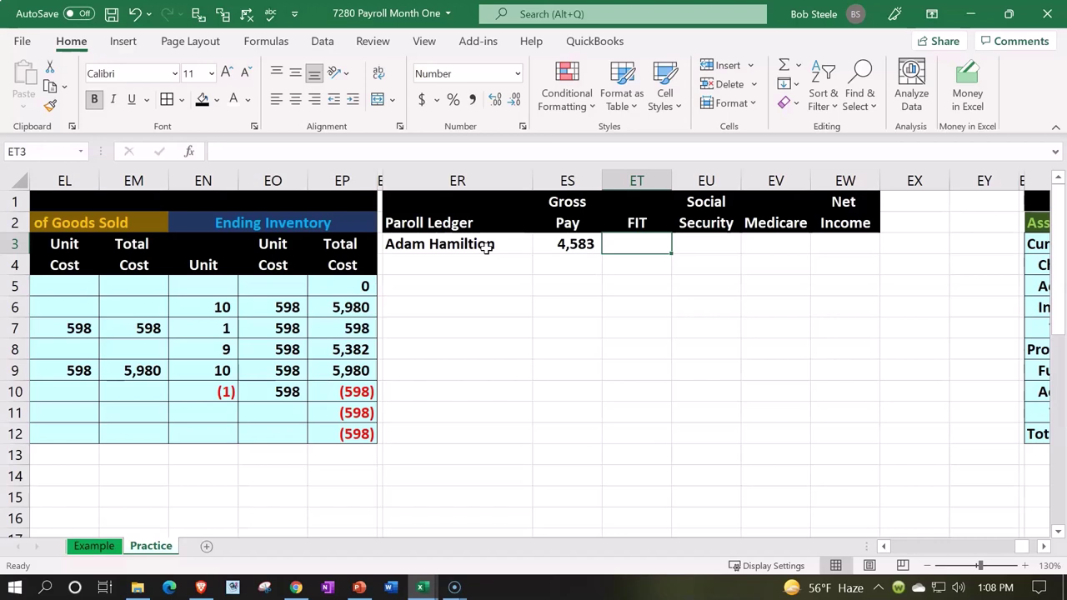
- Enter 720 as the first employee's FIT in ET3
type("720")
key("Return")
key("Right")
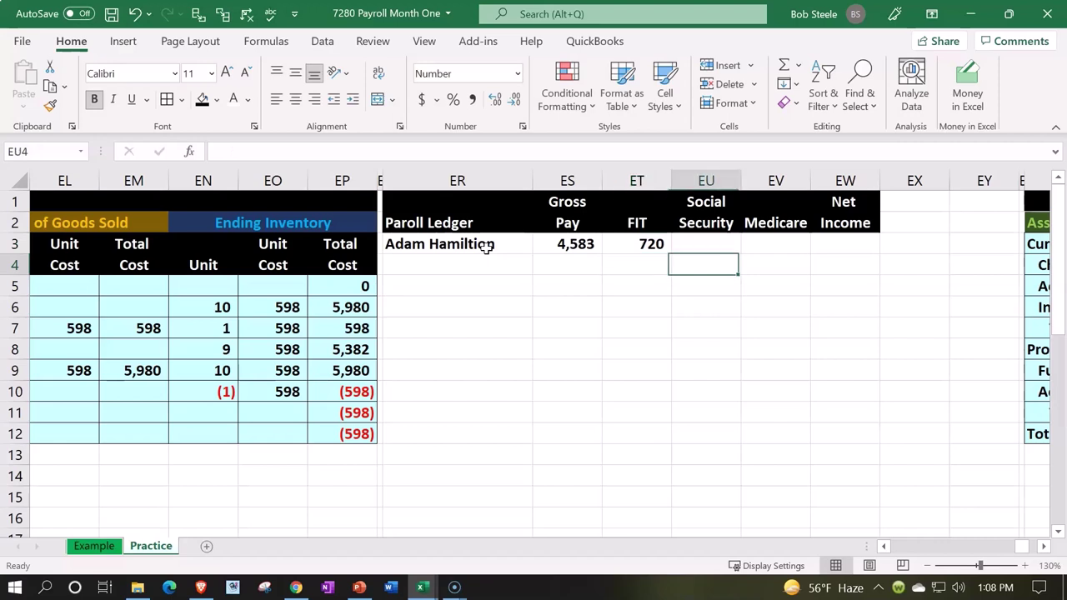
key("Up")
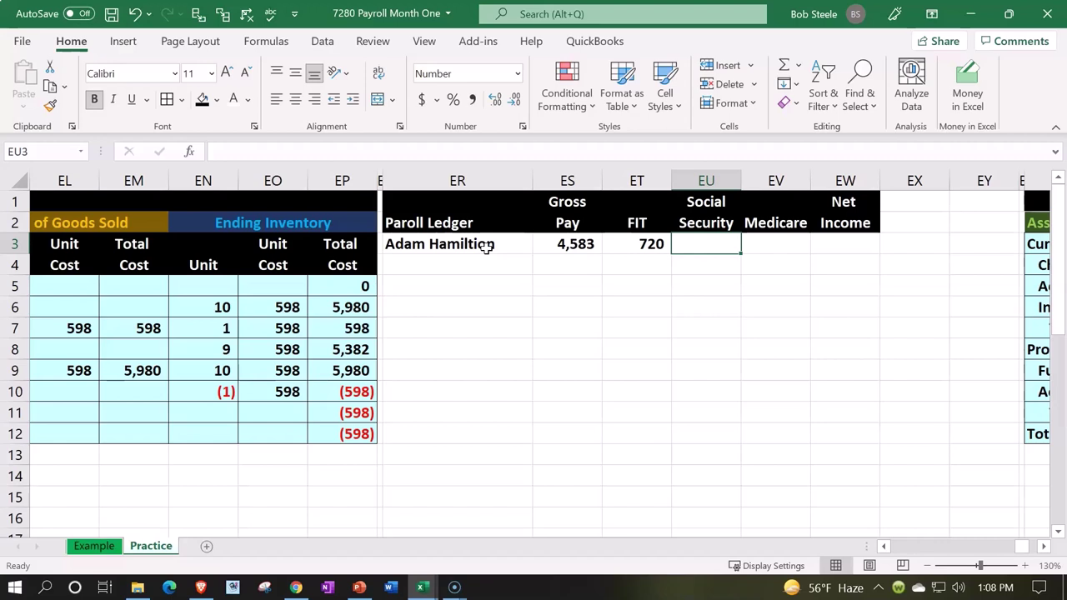
- Compute Social Security in EU3 with =ES3*.062, giving 284
type("=")
key("Left")
key("Left")
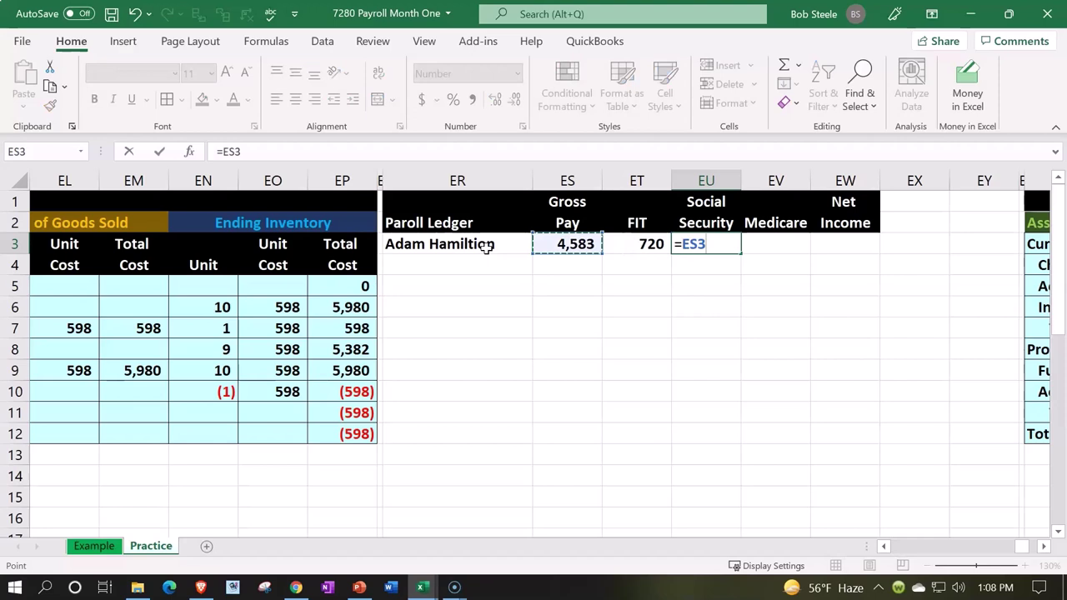
type("*0")
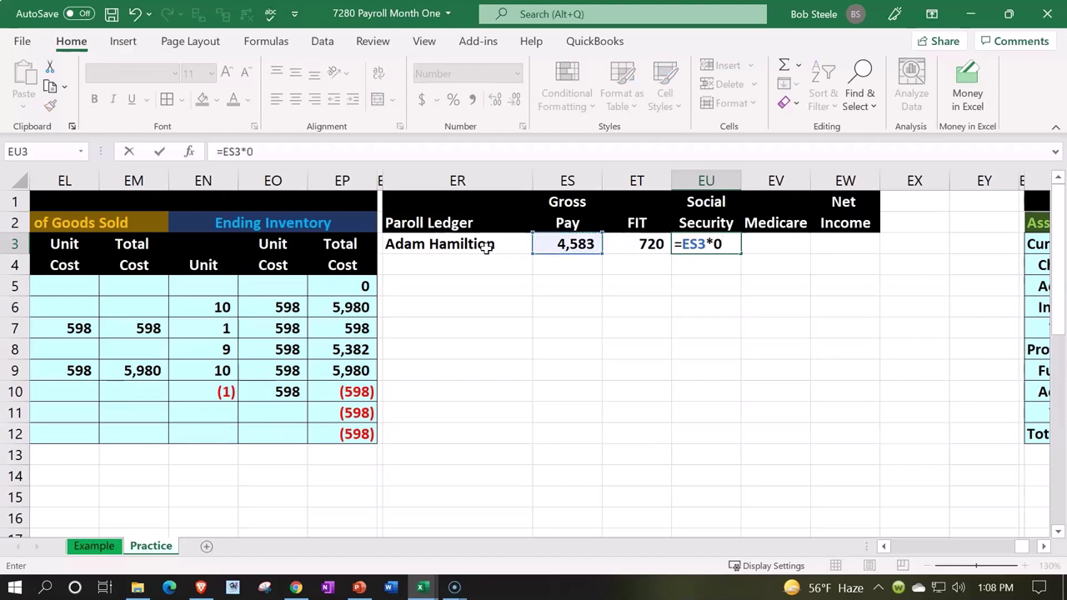
key("BackSpace")
type(".062")
key("Return")
key("Up")
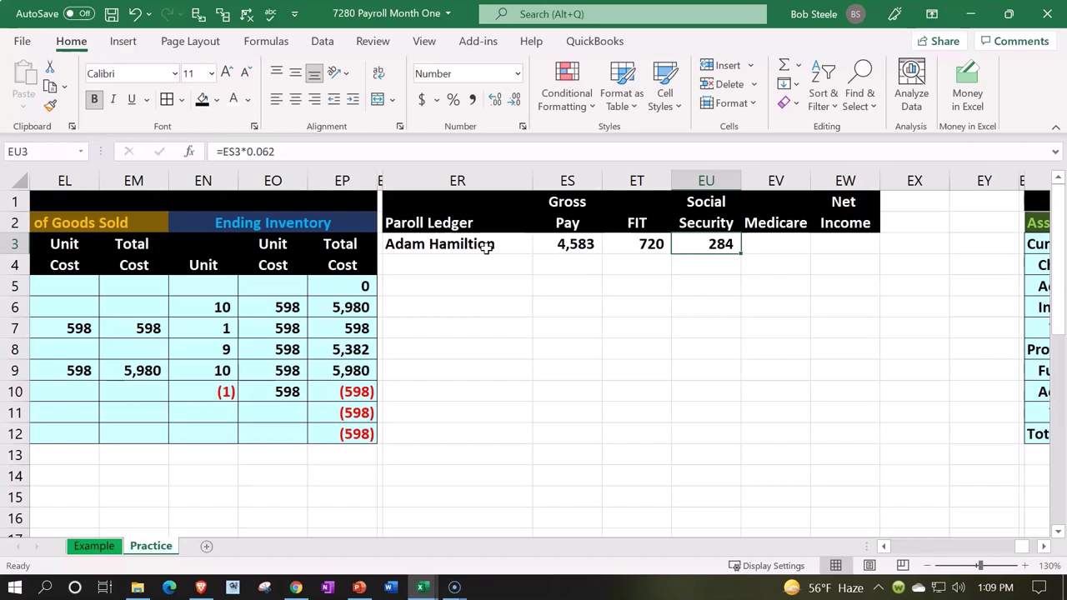
- Enter =ES3*.0145 in EV3 for Medicare, then reopen and recommit the formula
key("Right")
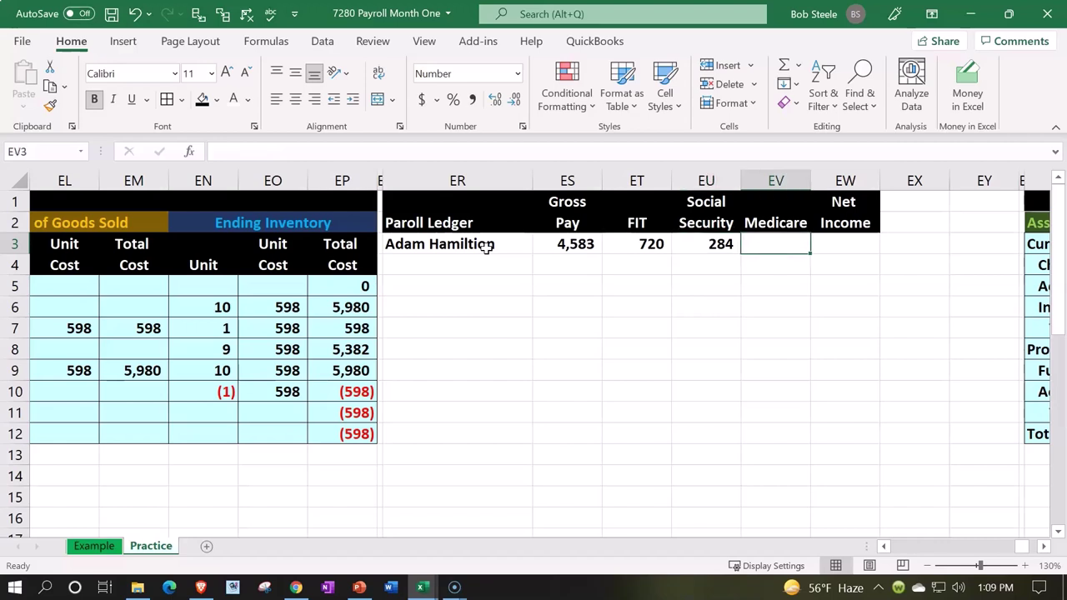
type("=")
key("Left")
key("Left")
key("Left")
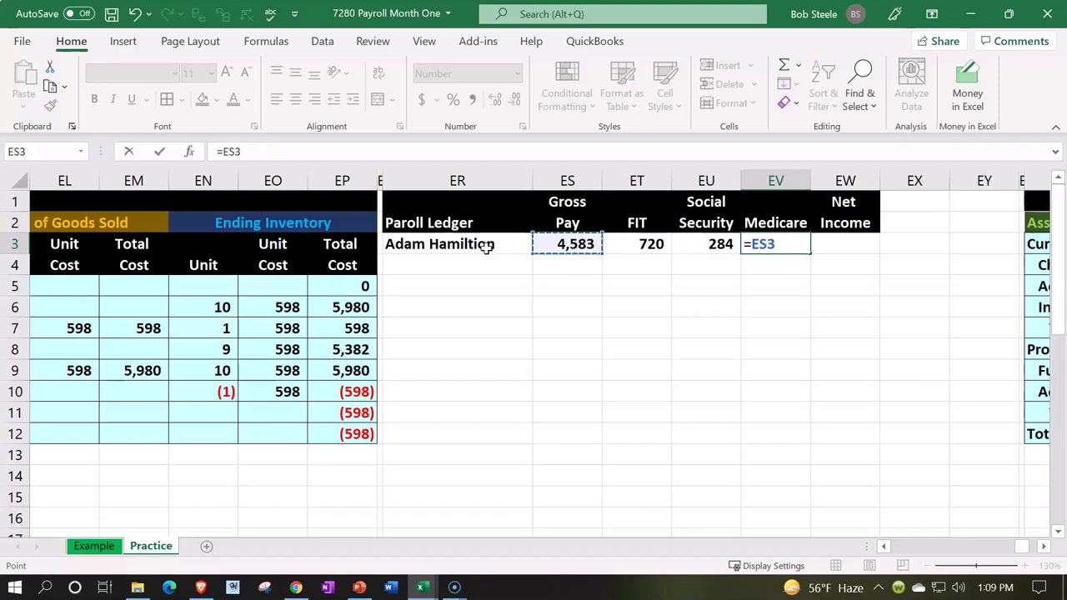
type("*")
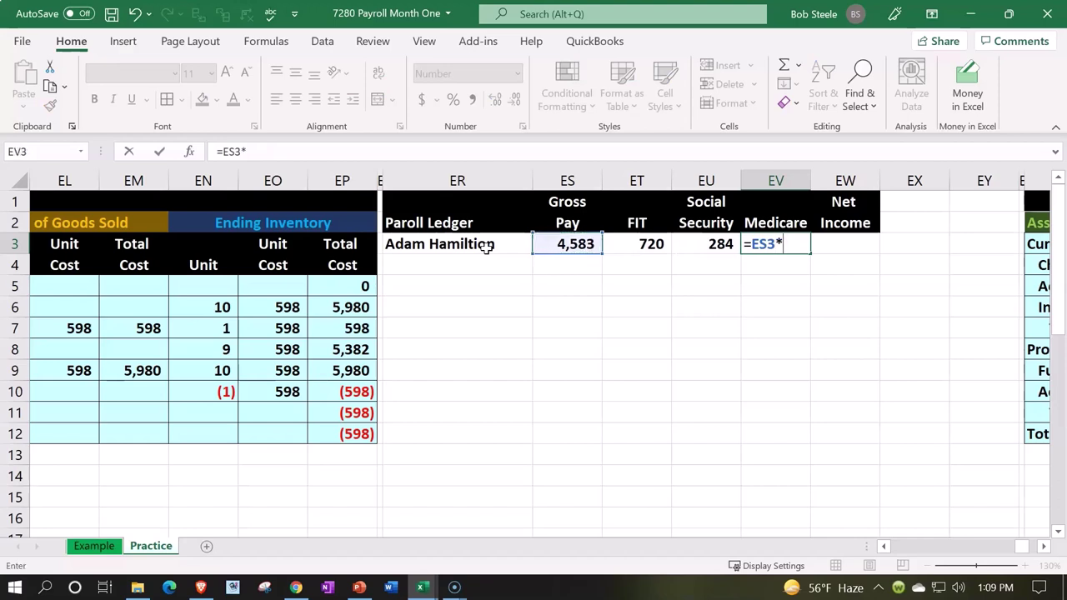
type(".0145")
key("Return")
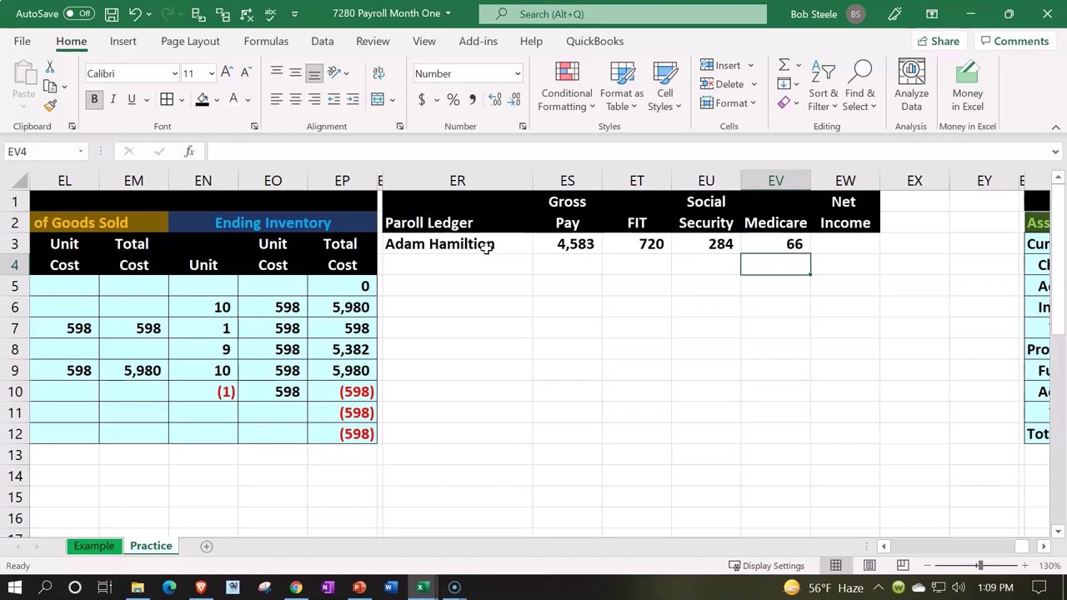
double_click(790, 241)
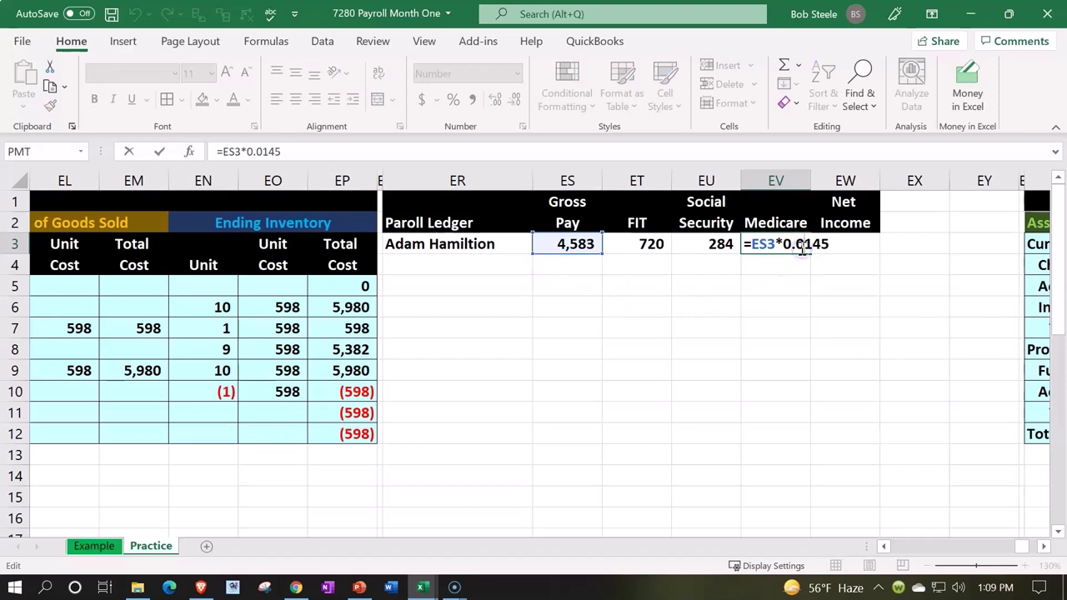
key("Return")
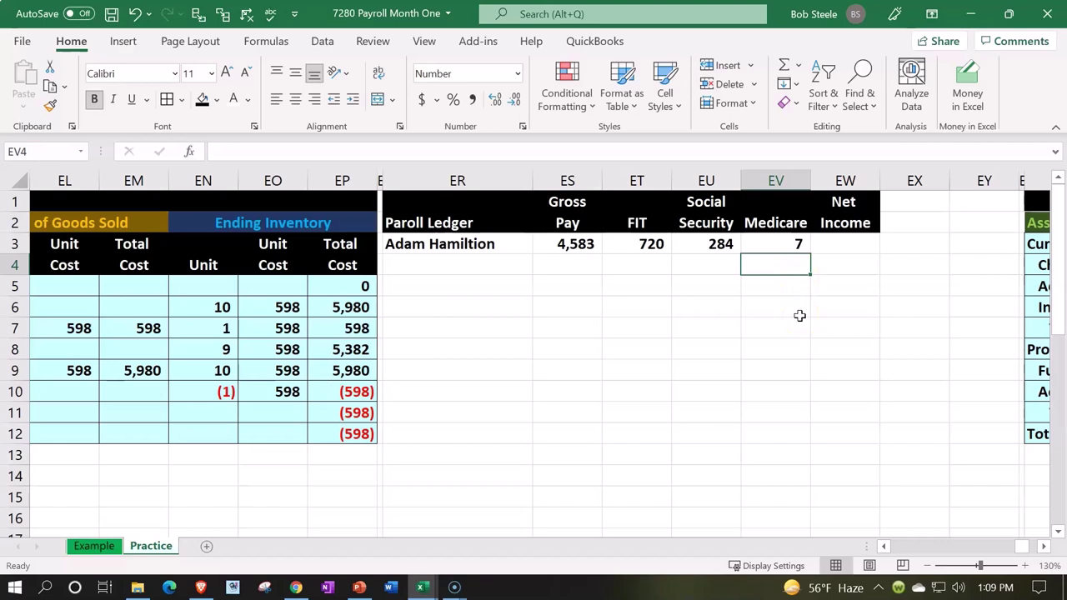
- Enter the second employee's name in row 4 with gross pay 2400 and FIT 360
key("Left")
key("Left")
key("Left")
key("Left")
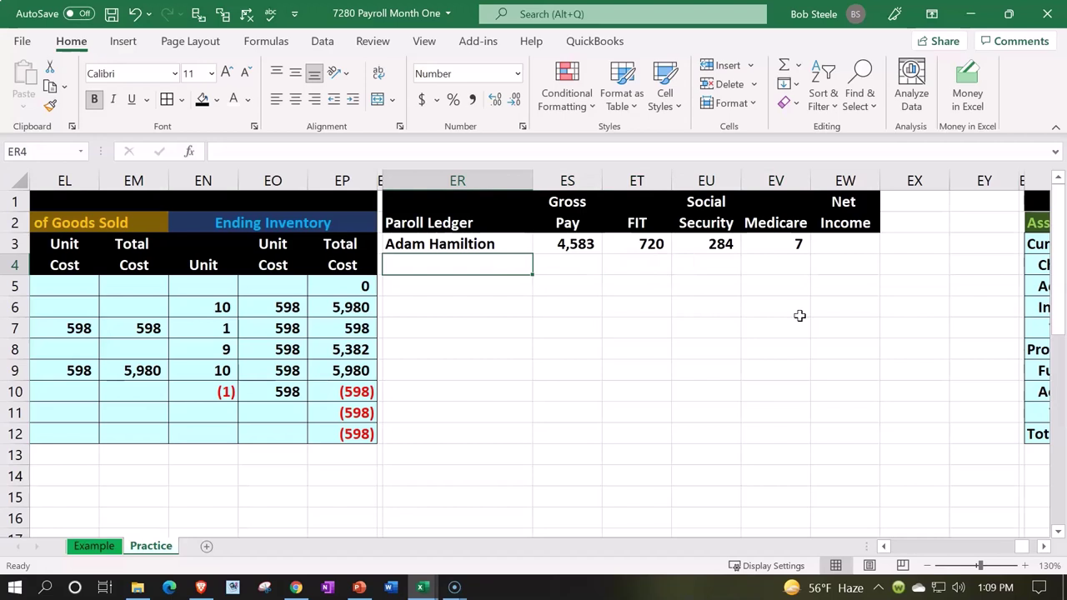
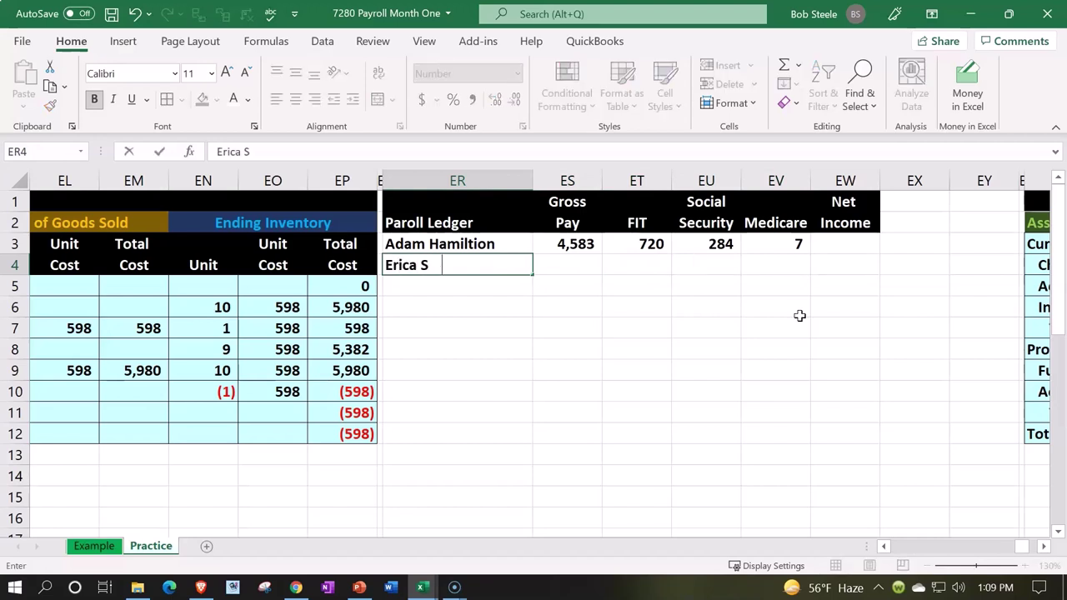
key("Tab")
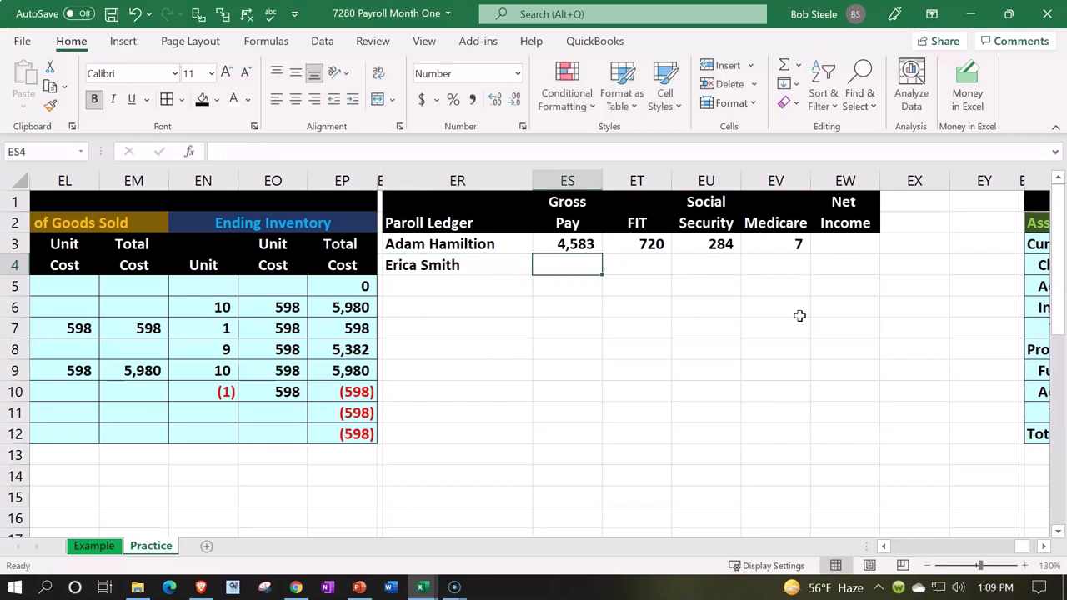
type("2400")
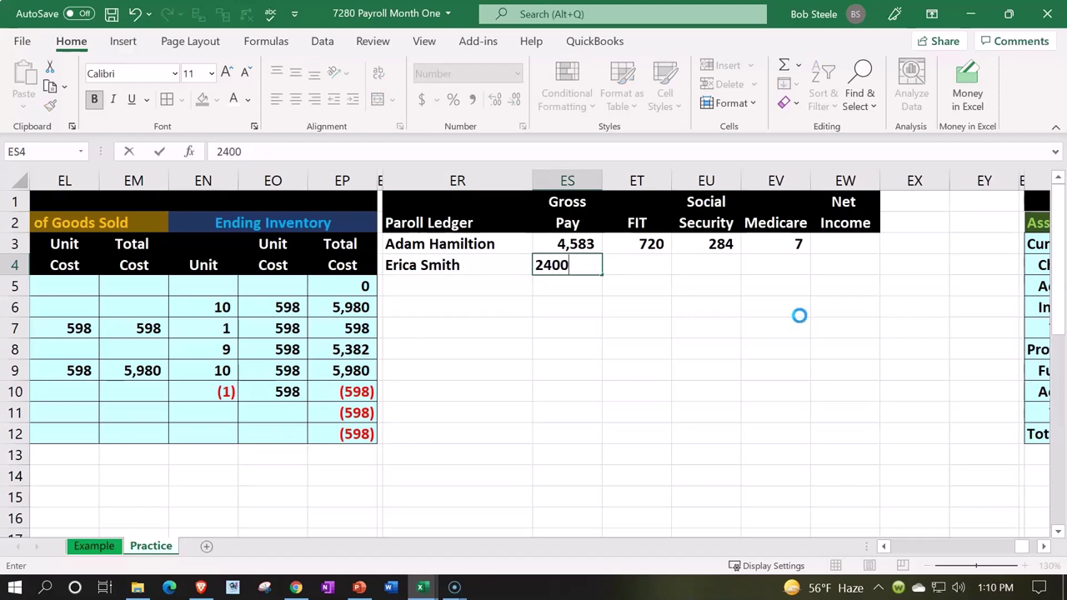
key("Return")
key("Up")
key("Right")
key("Right")
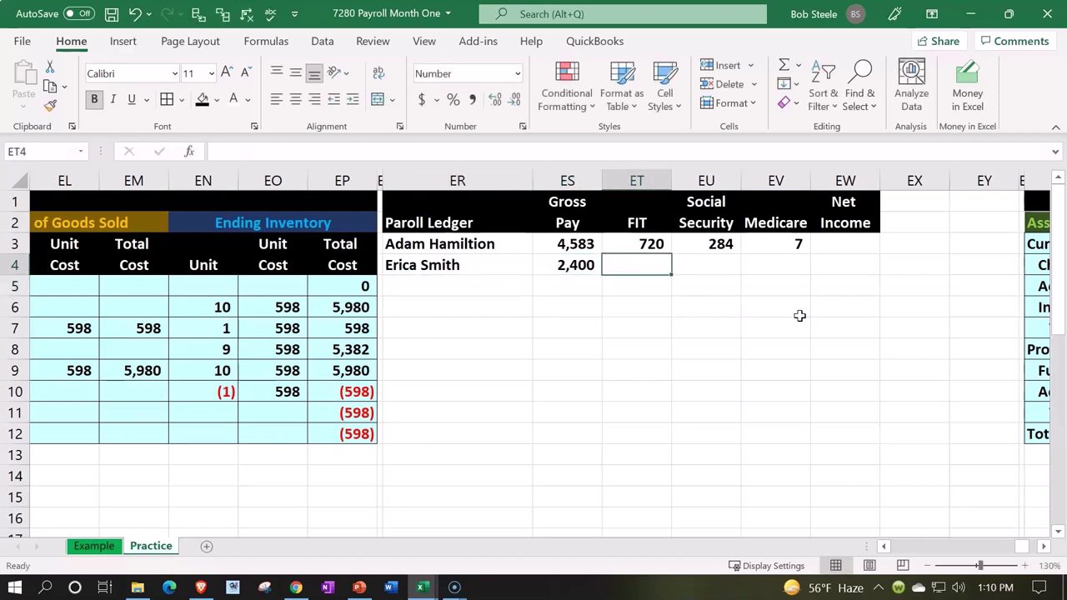
type("360")
key("Return")
- Calculate the second employee's 6.2% social security with =ES4*.062 in EU4
key("Right")
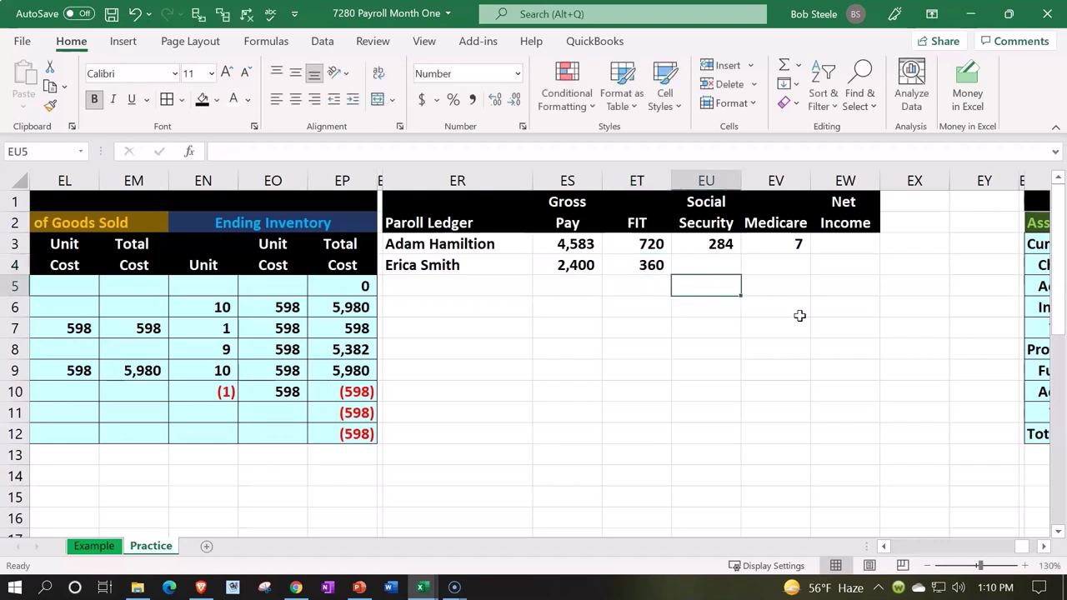
key("Up")
type("=")
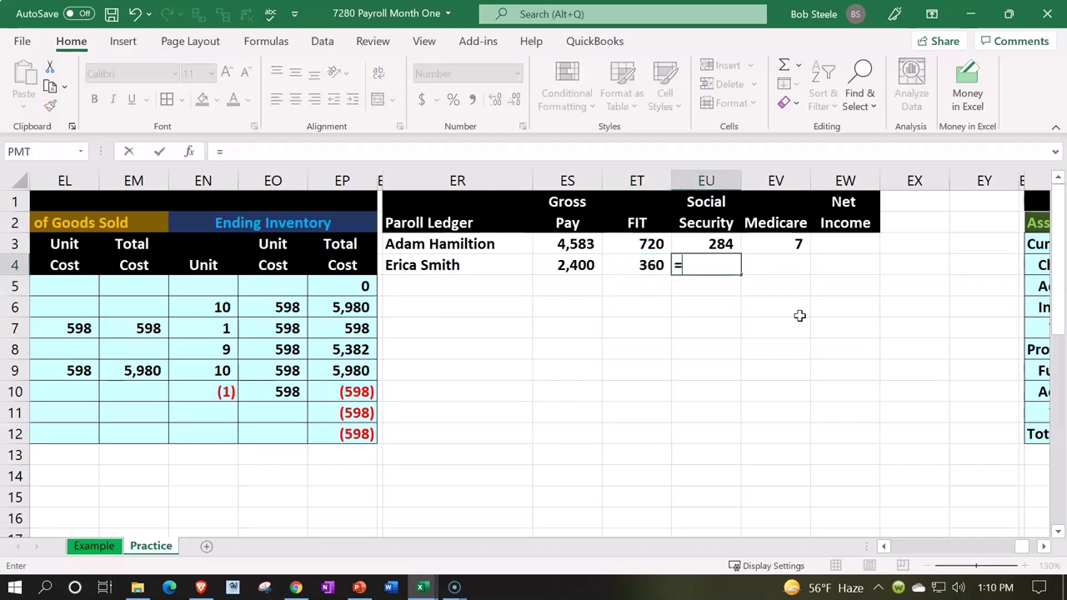
key("Left")
key("Left")
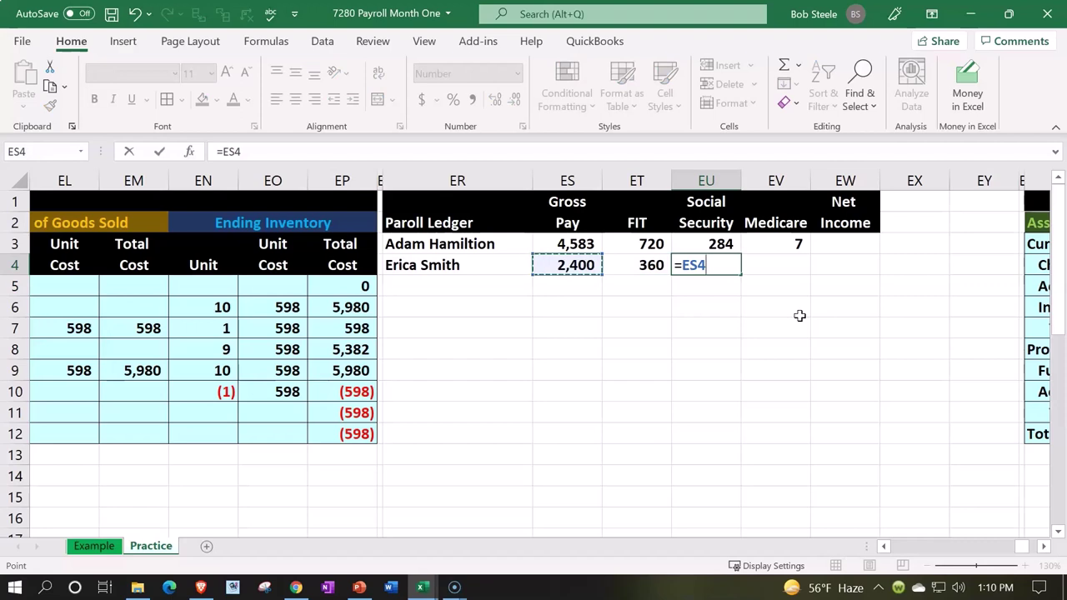
type("*.062")
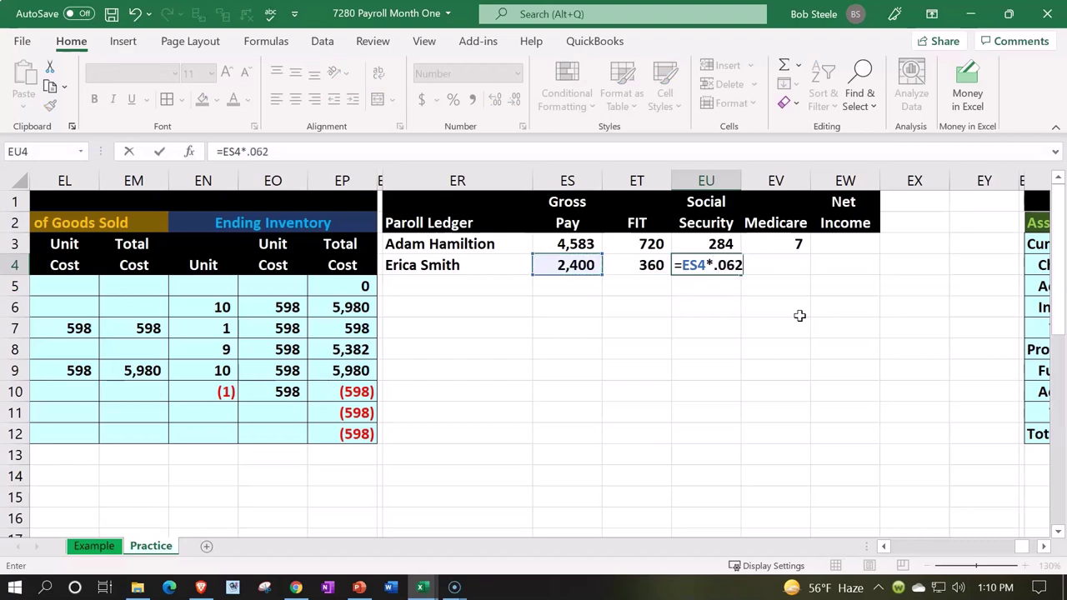
key("Return")
- Calculate the second employee's 1.45% Medicare with =ES4*.0145 in EV4
key("Up")
key("Right")
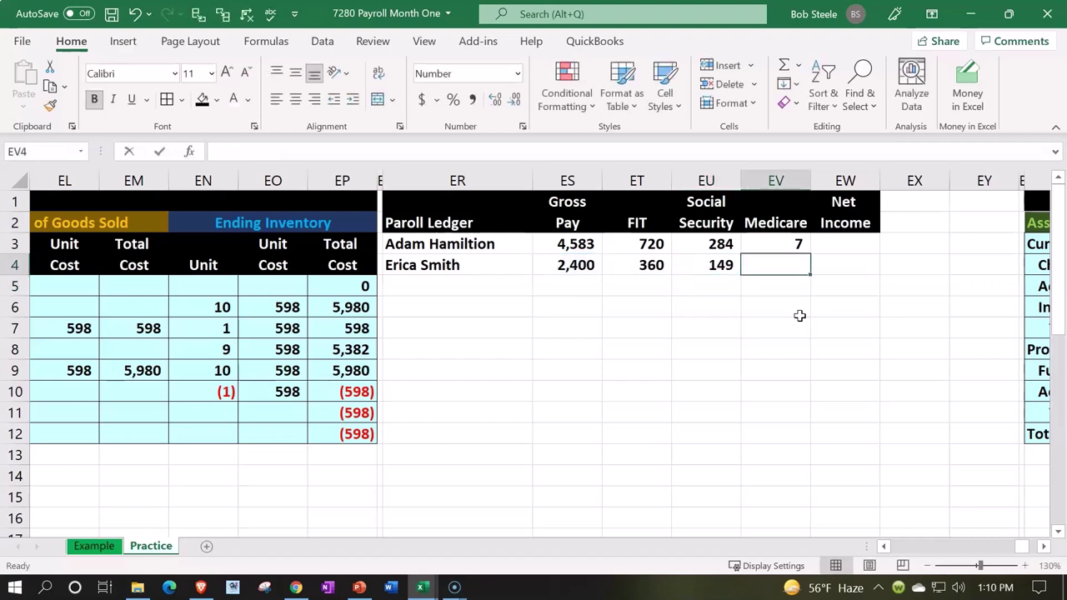
type("=")
key("Left")
key("Left")
key("Left")
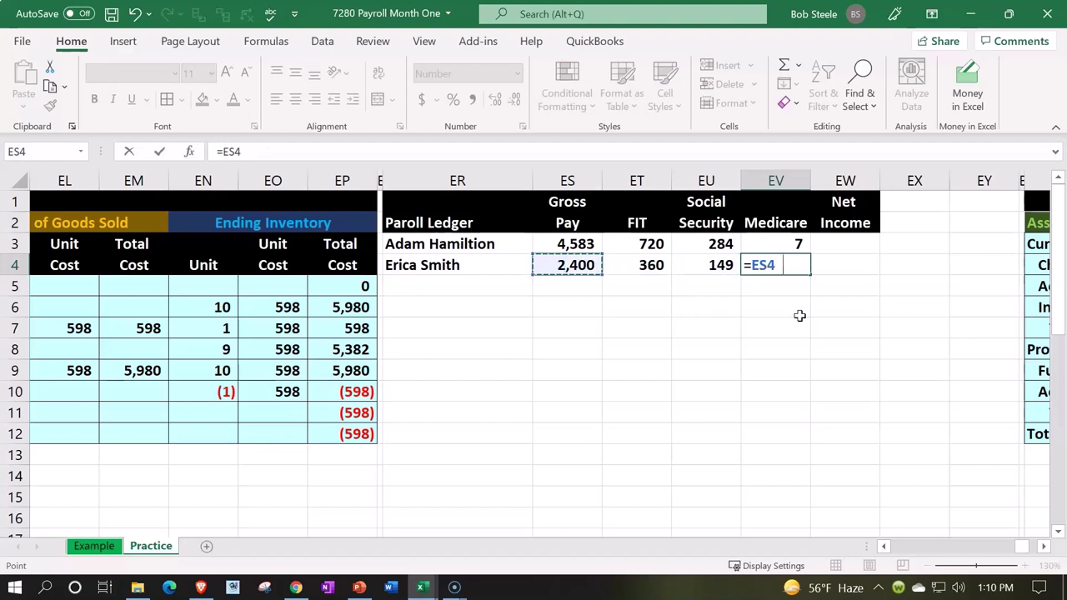
type("*.0145")
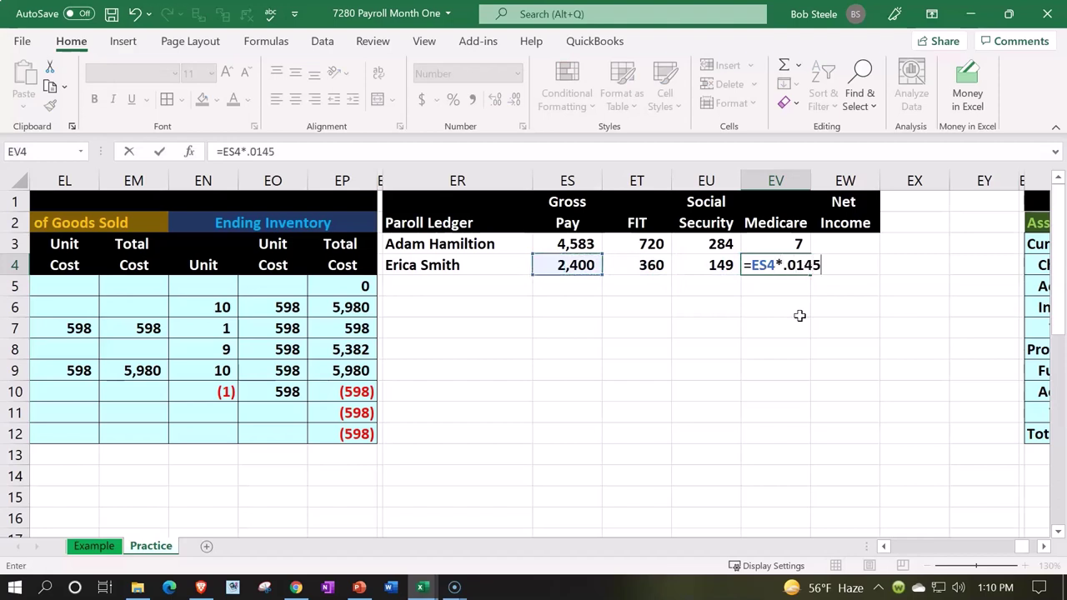
key("Return")
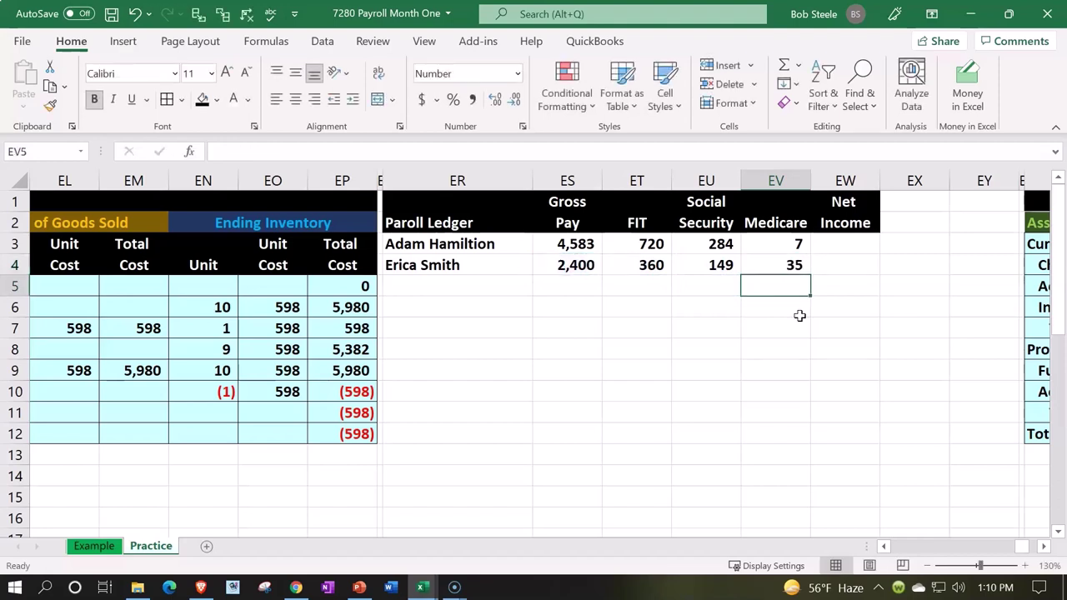
key("Right")
key("Up")
key("Up")
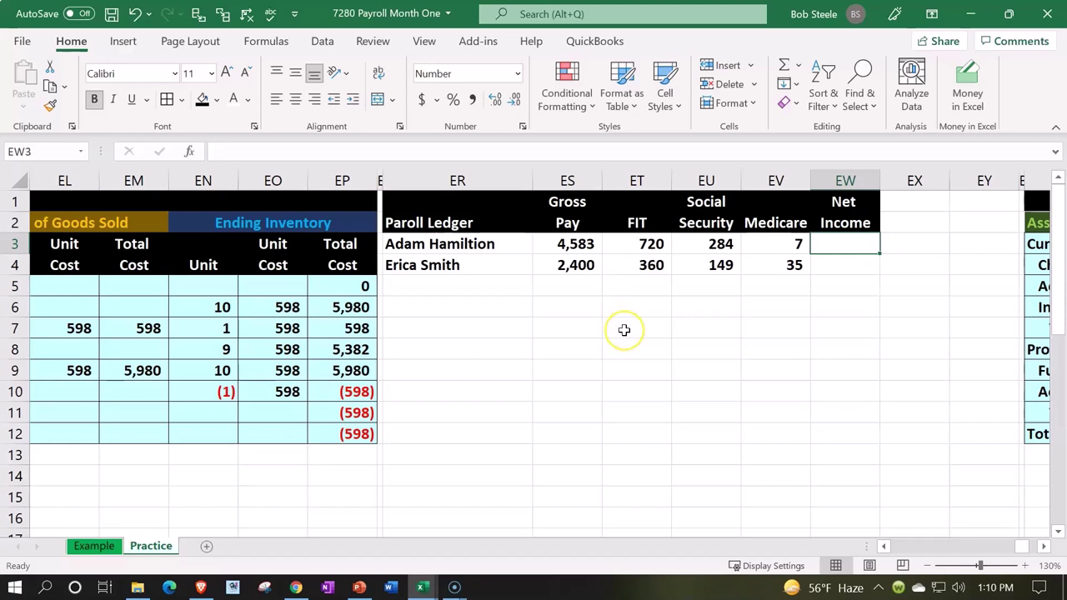
- Enter =ES3-ET3-EU3-EV3 in EW3, giving the first employee's net income of 3,572
type("=")
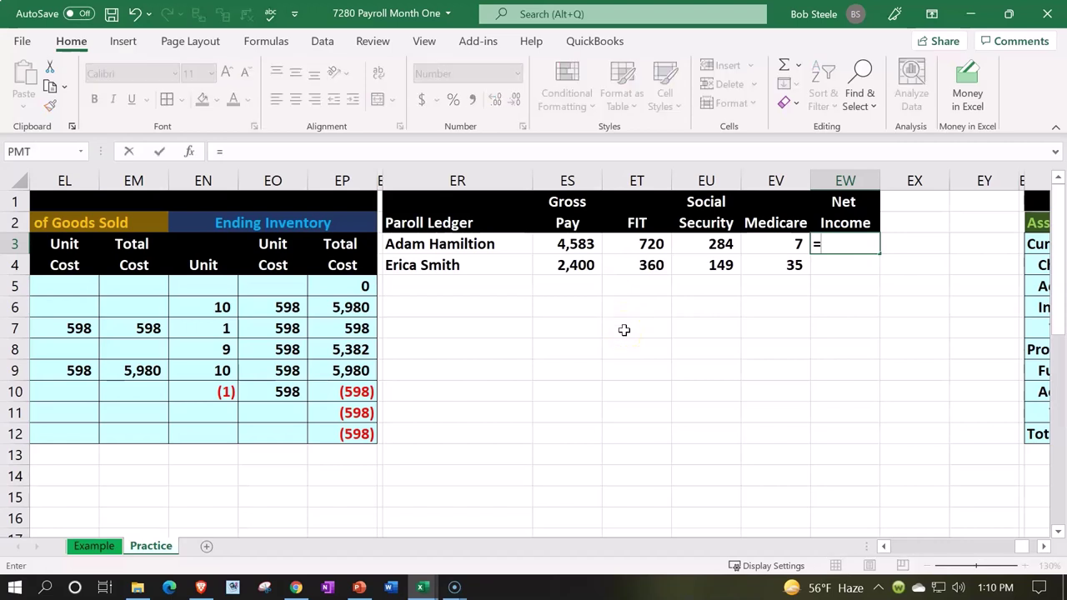
key("Left")
key("Left")
key("Left")
key("Left")
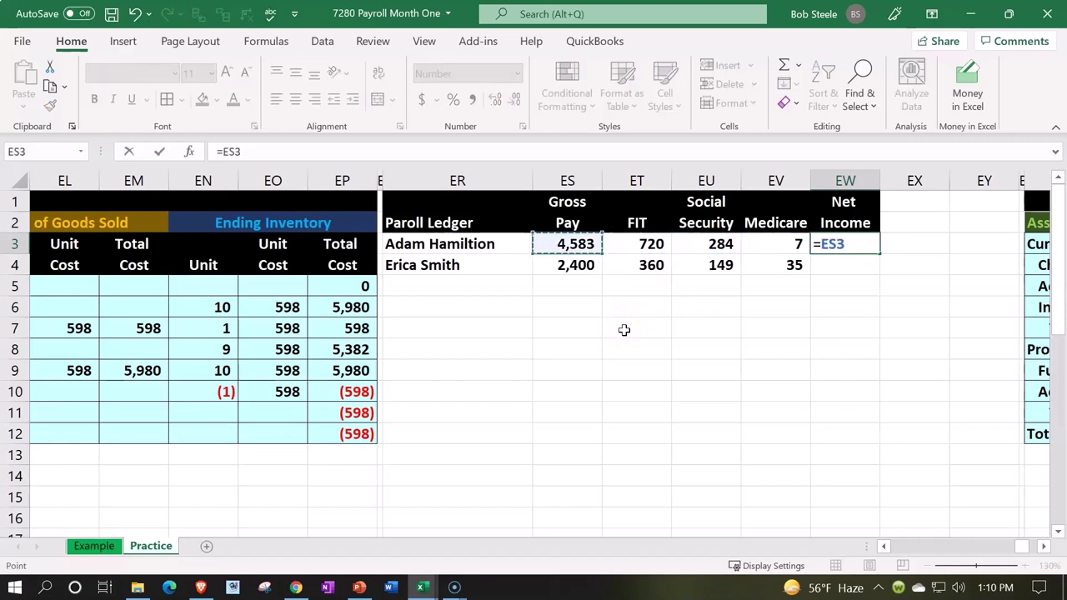
type("-")
key("Left")
key("Left")
key("Left")
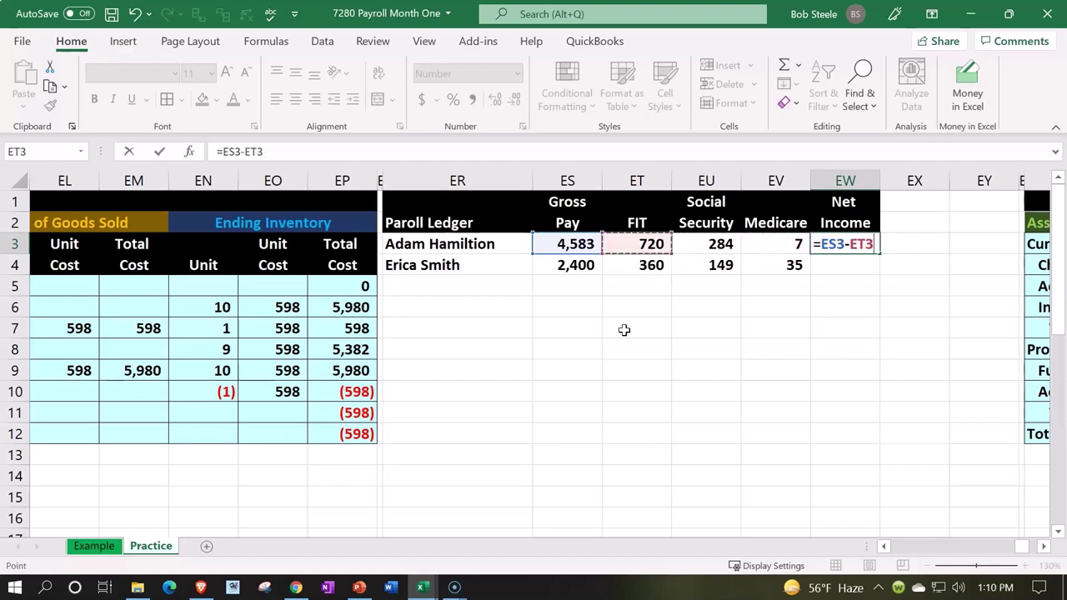
type("-")
key("Left")
key("Left")
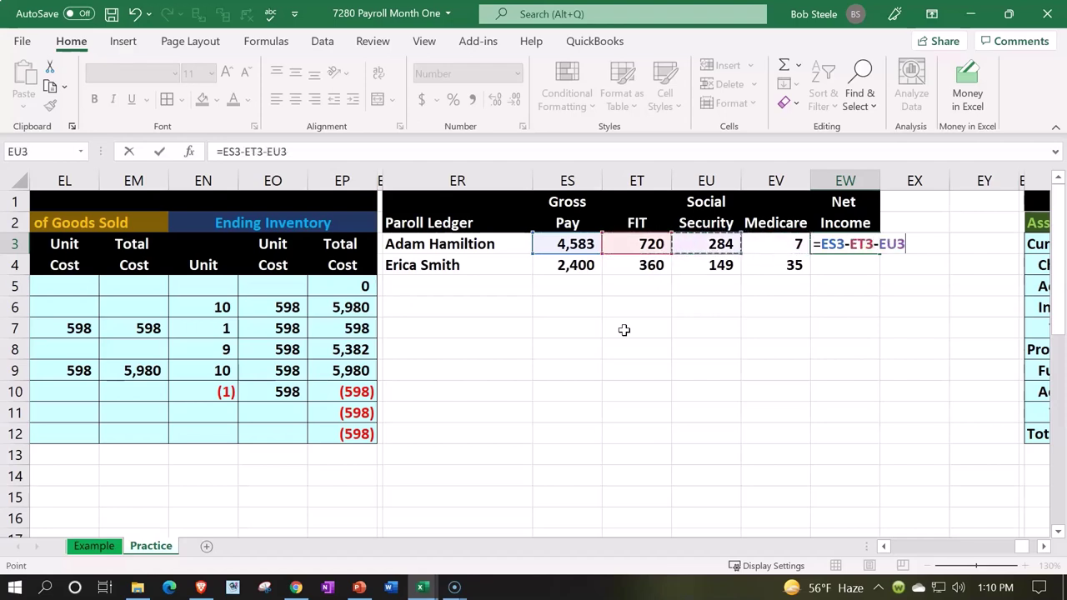
type("-")
key("Left")
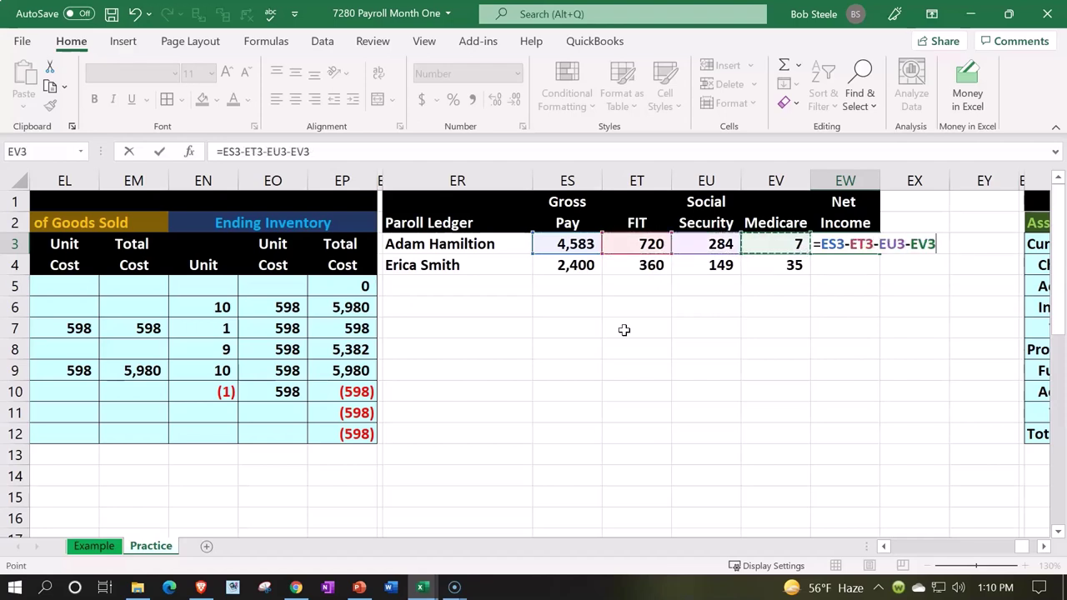
key("Return")
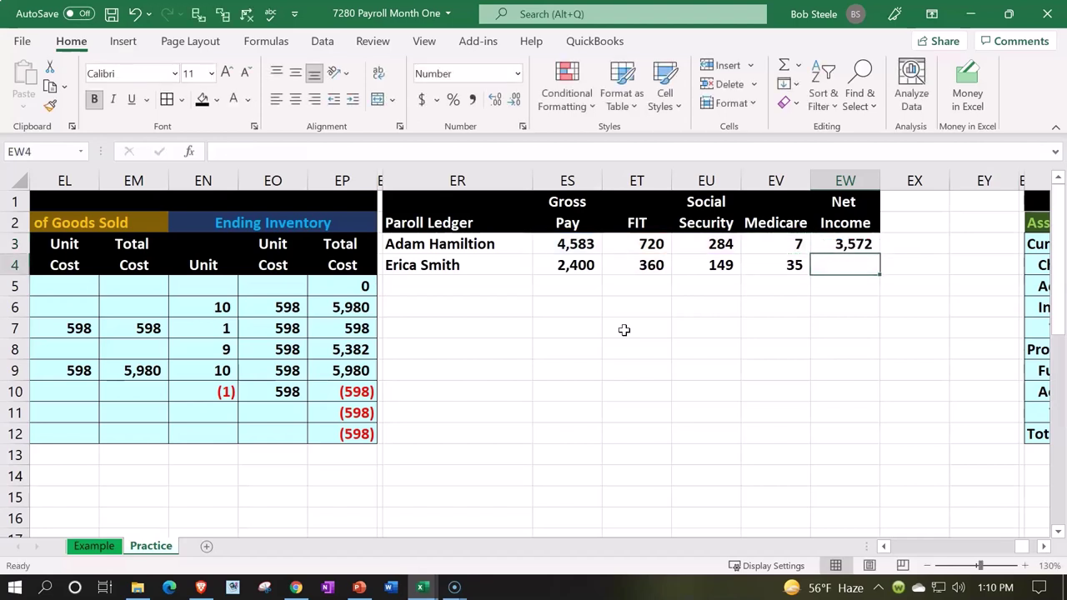
- Enter =ES4-SUM(ET4:EV4) in EW4, giving the second employee's net income of 1,856
type("=")
key("Left")
key("Left")
key("Left")
key("Left")
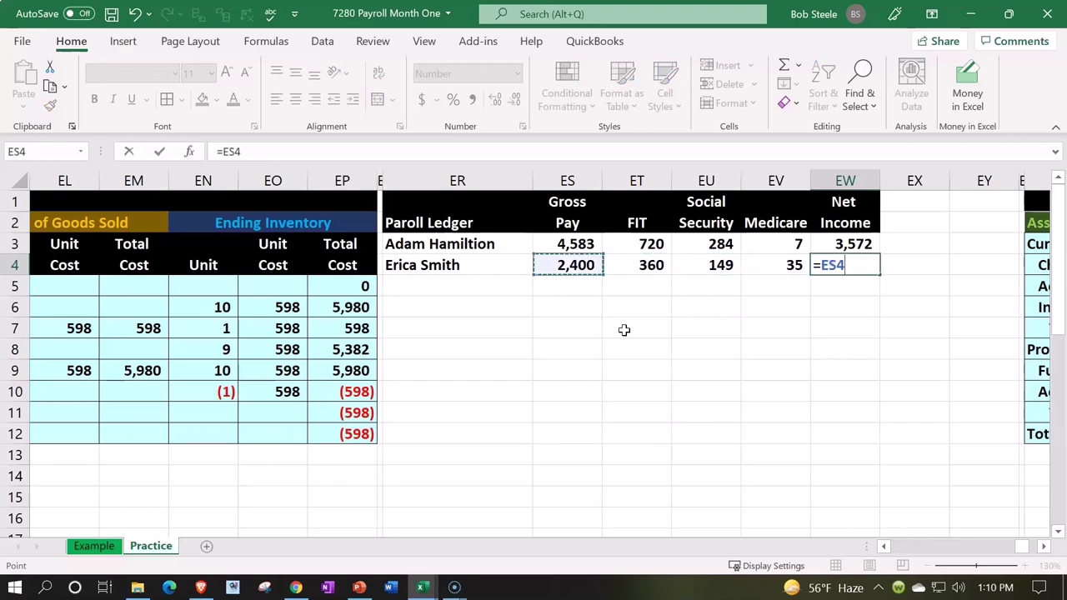
type("-sum")
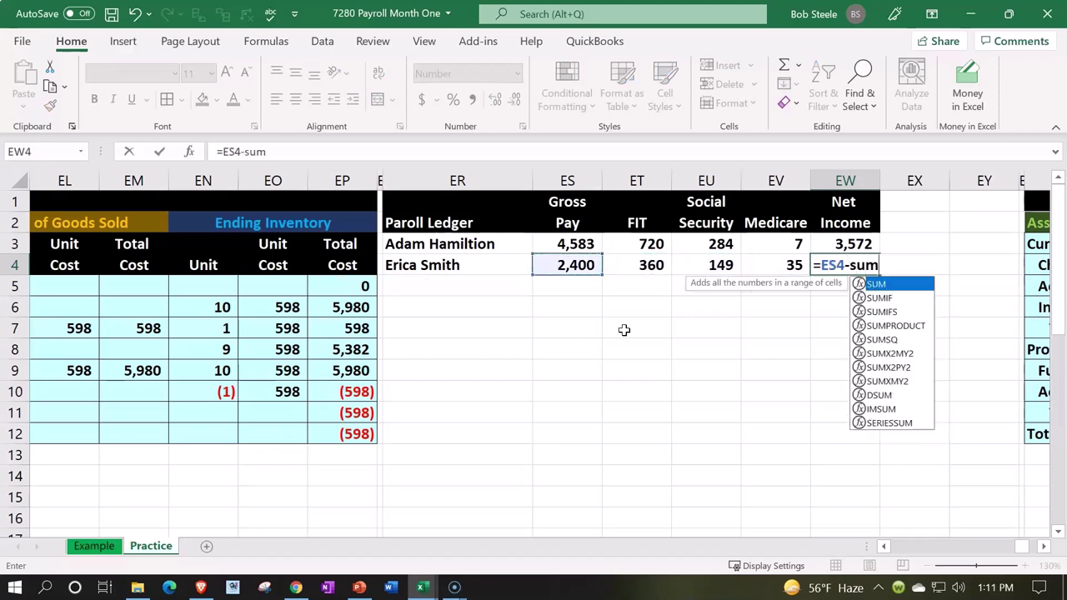
type("(")
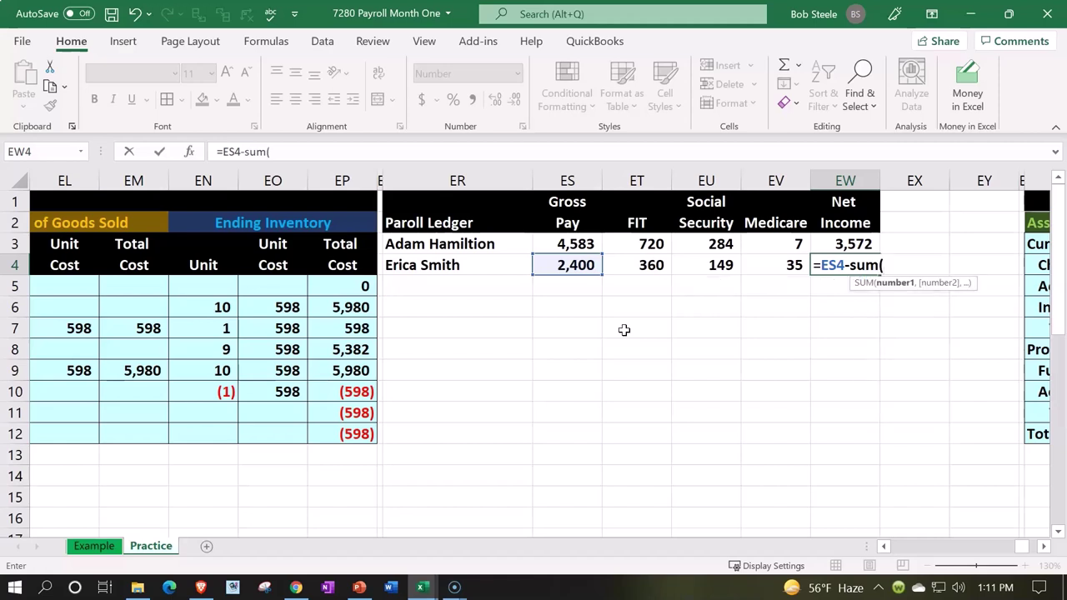
key("Left")
key("shift+Left")
key("shift+Left")
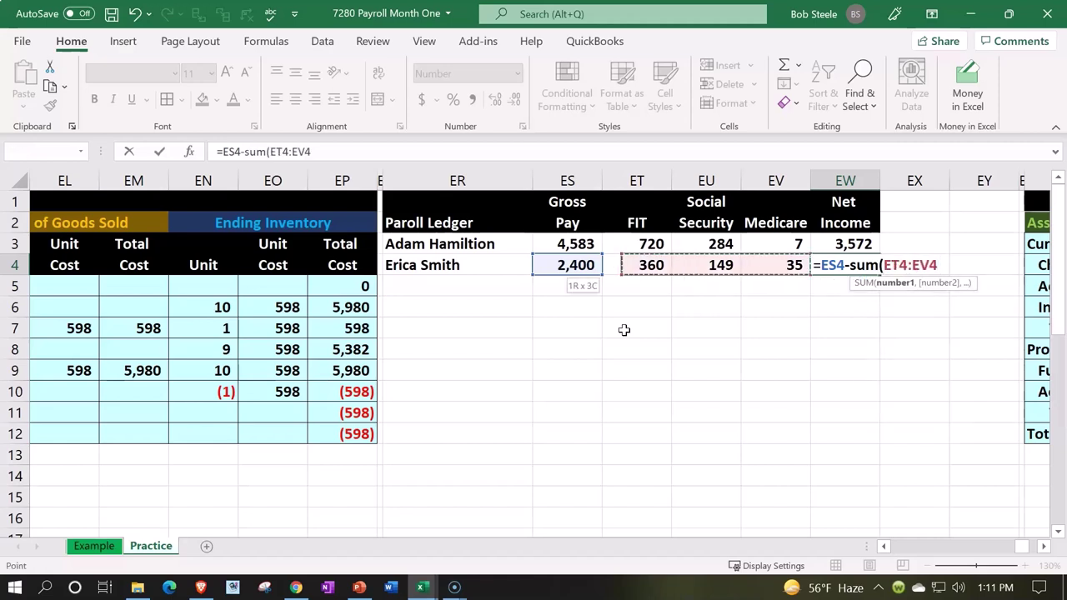
type(")")
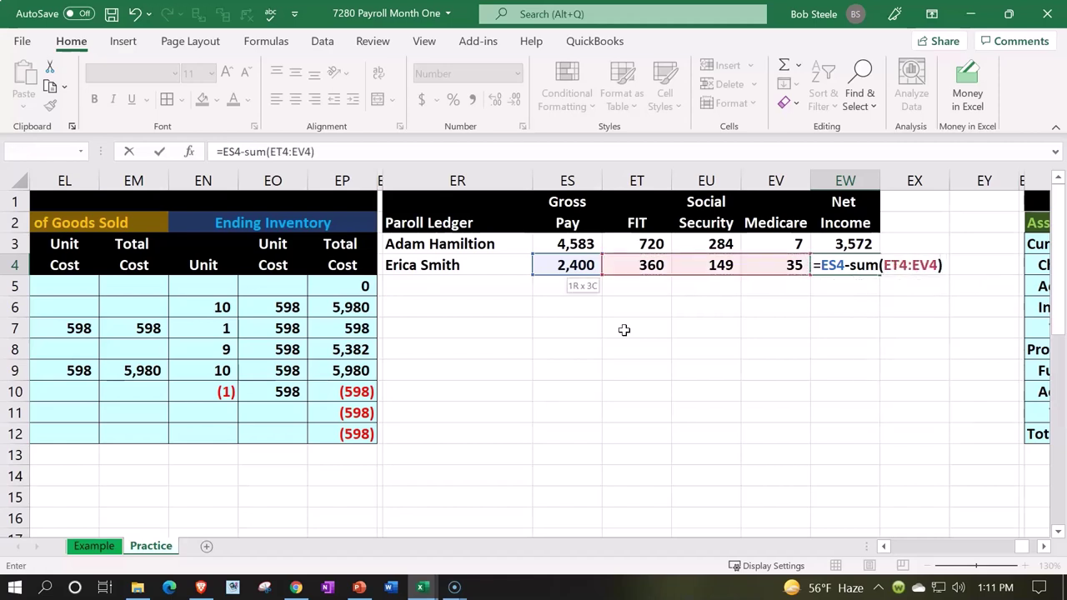
key("Return")
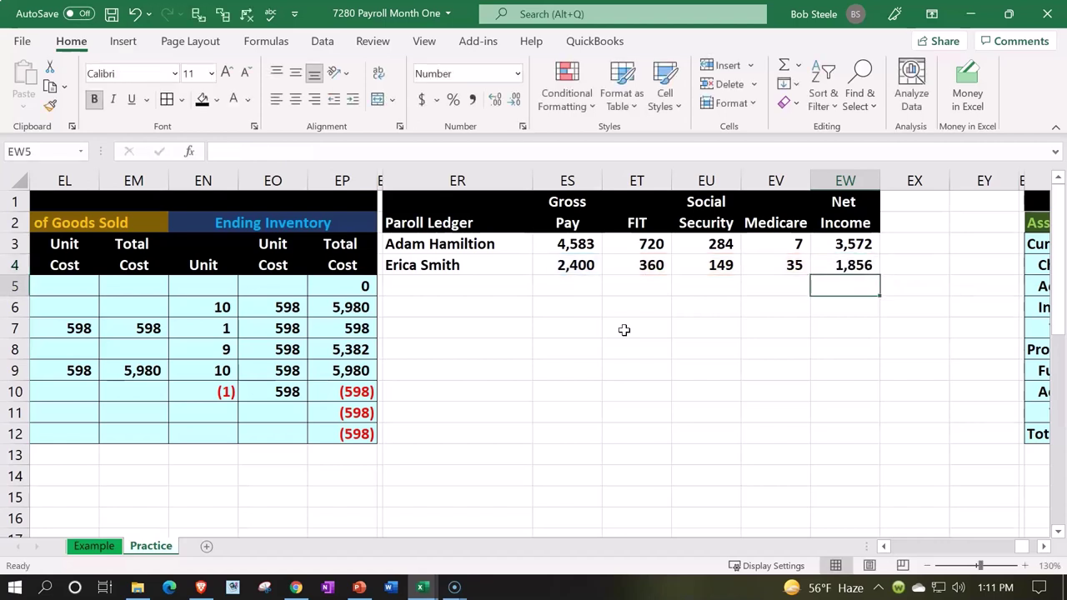
key("Left")
key("Left")
key("Left")
key("Left")
key("Up")
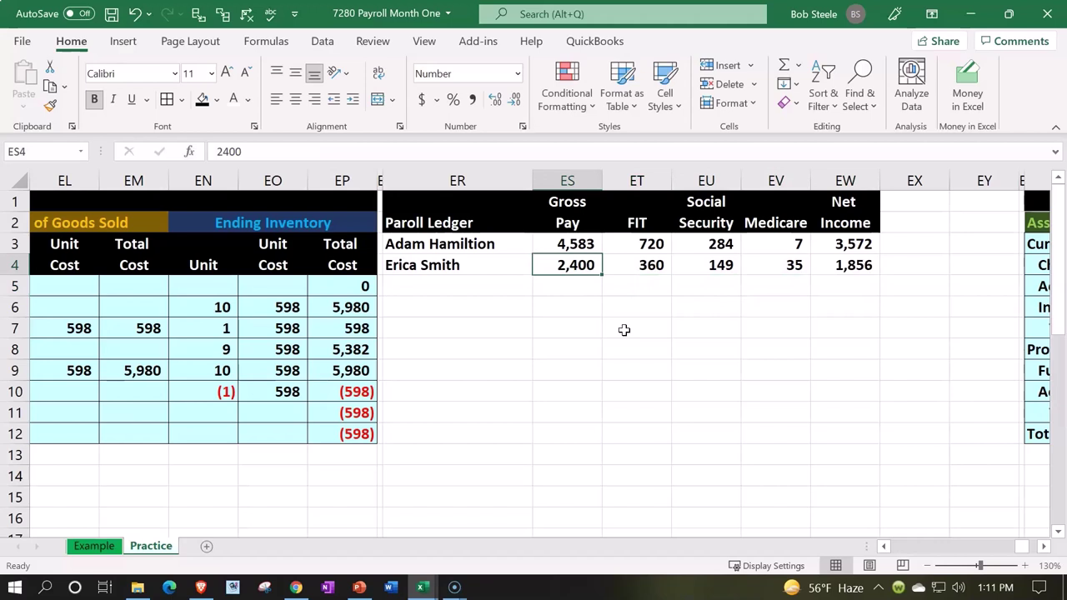
key("Right")
key("Right")
key("Right")
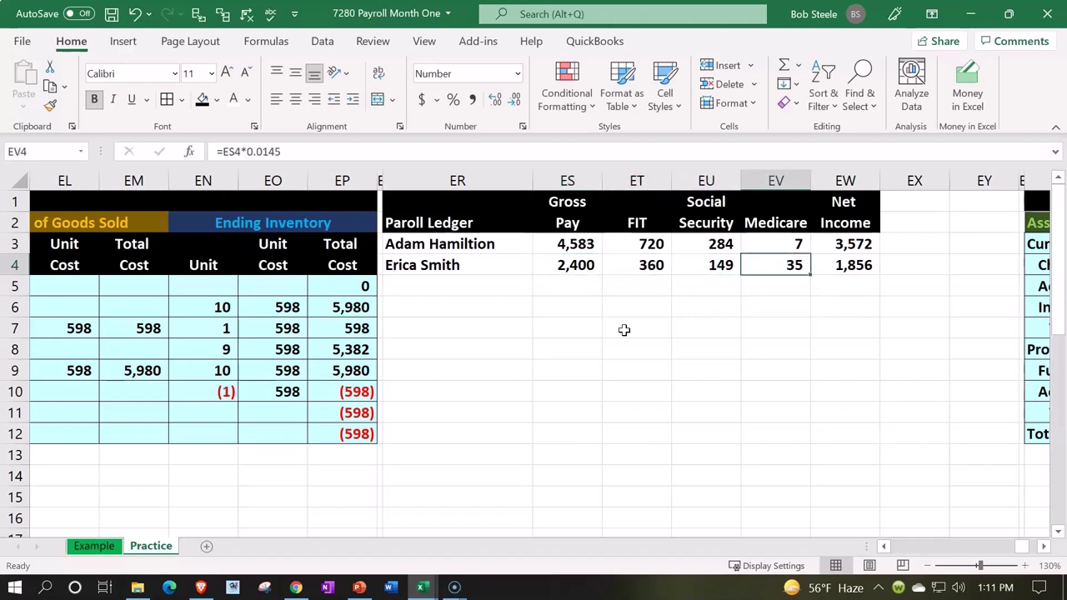
key("Right")
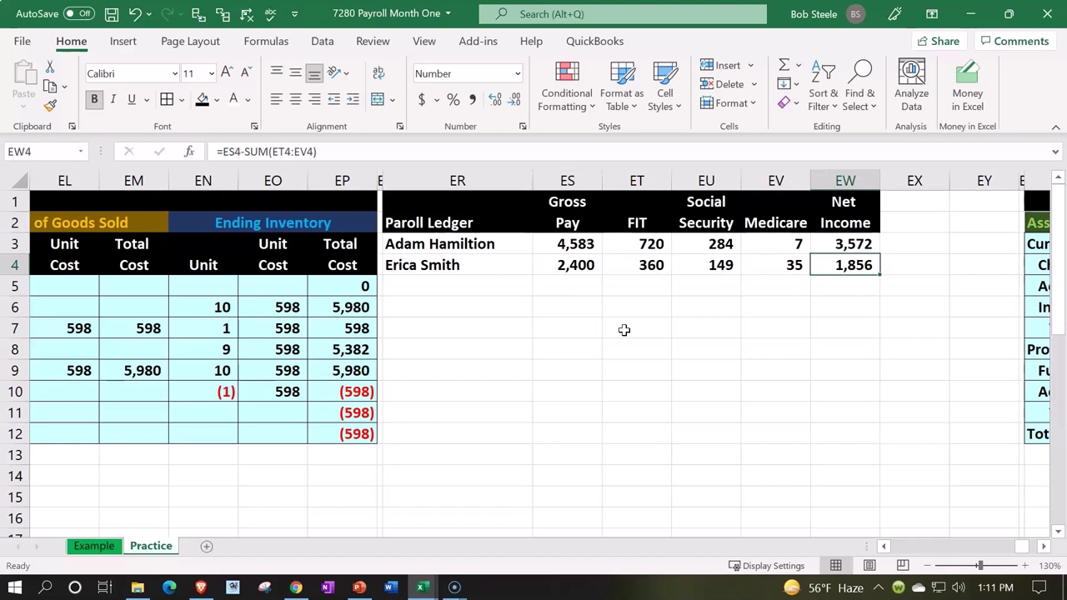
key("Left")
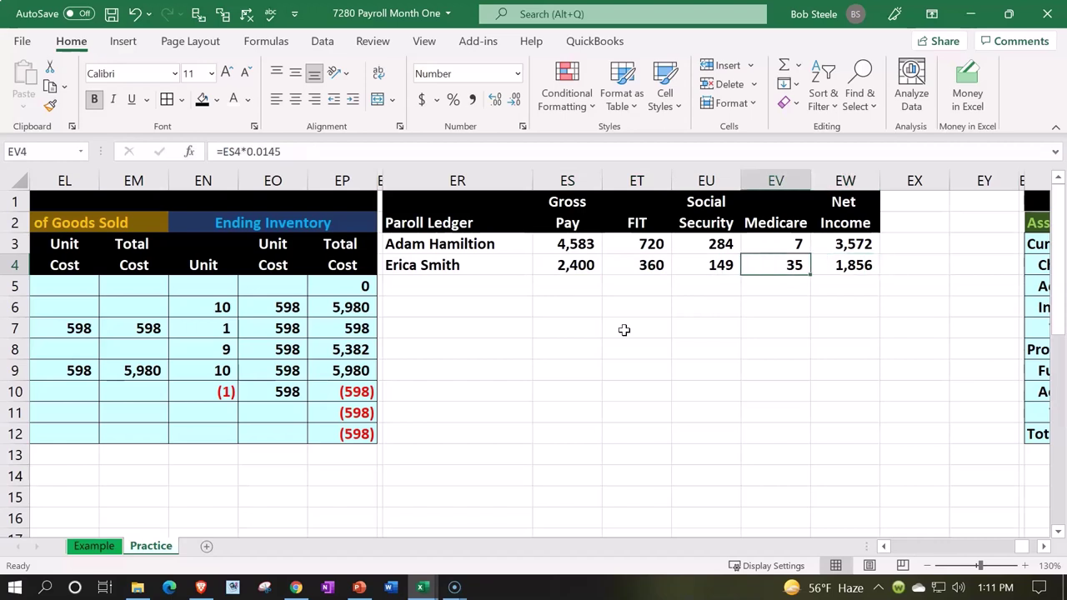